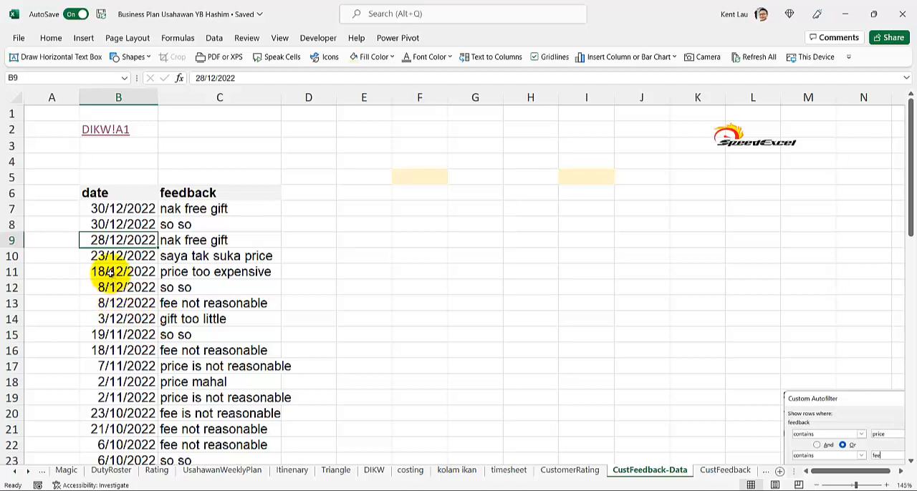
Step: Sort the customer feedback data by date from oldest to newest and look through the sorted entries
{"action": "mouse_move", "coordinate": [161, 338]}
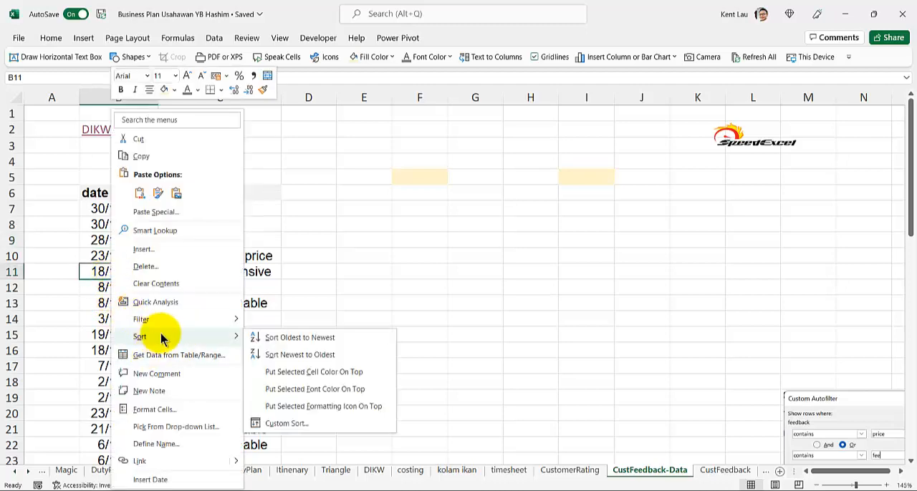
{"action": "left_click", "coordinate": [283, 338]}
{"action": "left_click", "coordinate": [193, 256]}
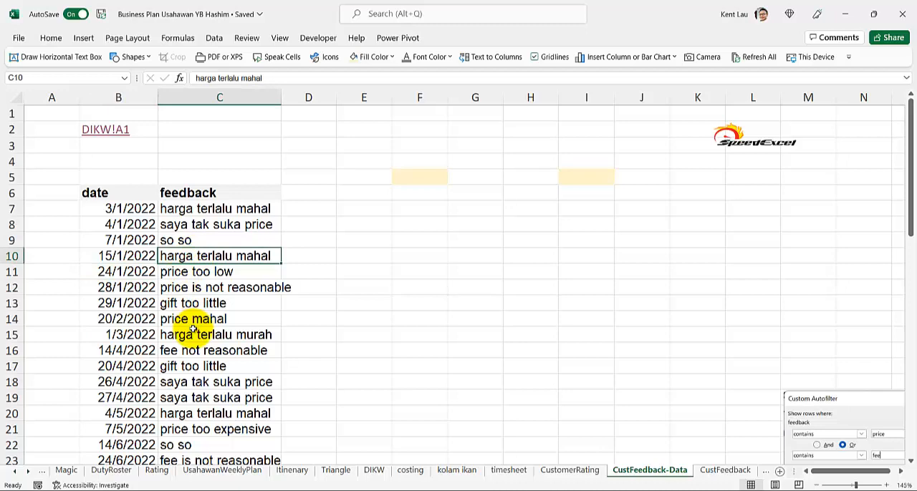
{"action": "scroll", "coordinate": [192, 330], "scroll_direction": "down", "scroll_amount": 4}
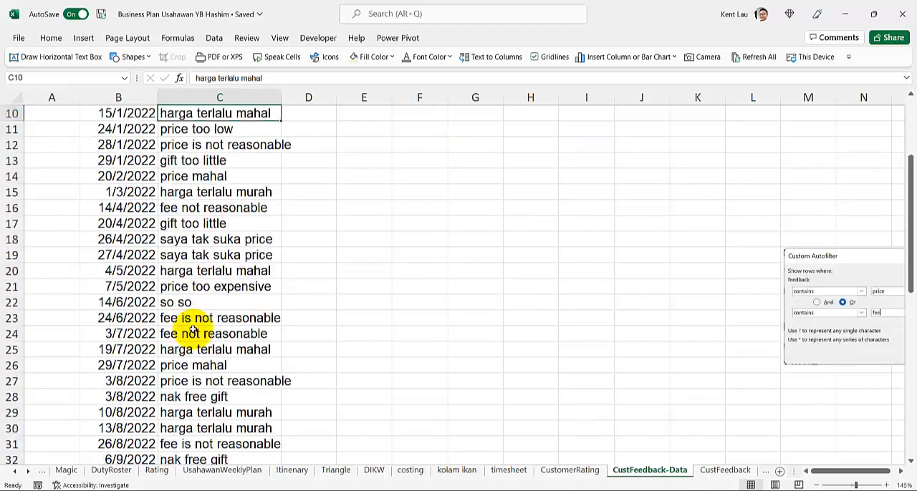
{"action": "scroll", "coordinate": [192, 329], "scroll_direction": "down", "scroll_amount": 7}
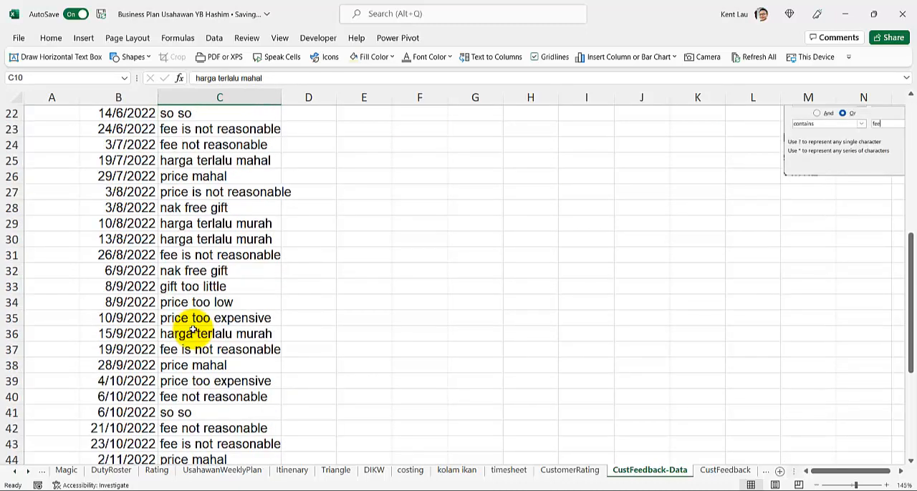
{"action": "scroll", "coordinate": [192, 329], "scroll_direction": "up", "scroll_amount": 11}
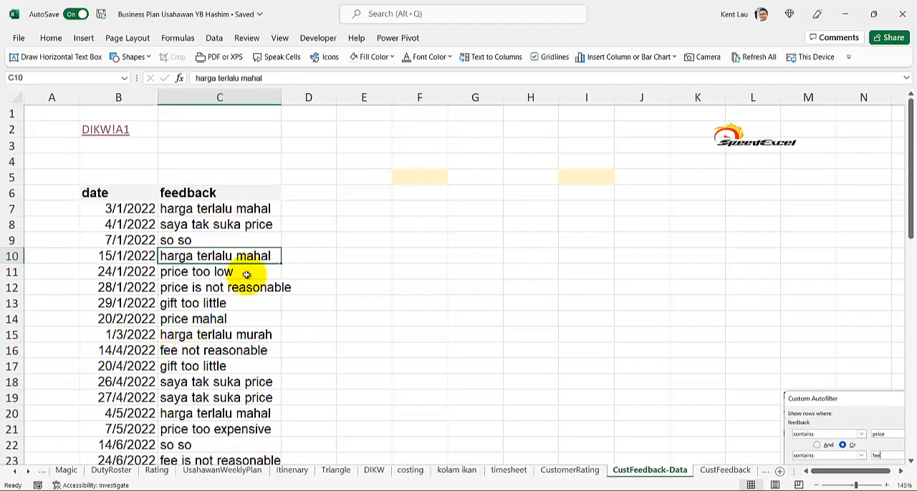
Step: On the CustFeedback sheet, replace the feedback in C19 with "taste too spicy"
{"action": "left_click", "coordinate": [722, 470]}
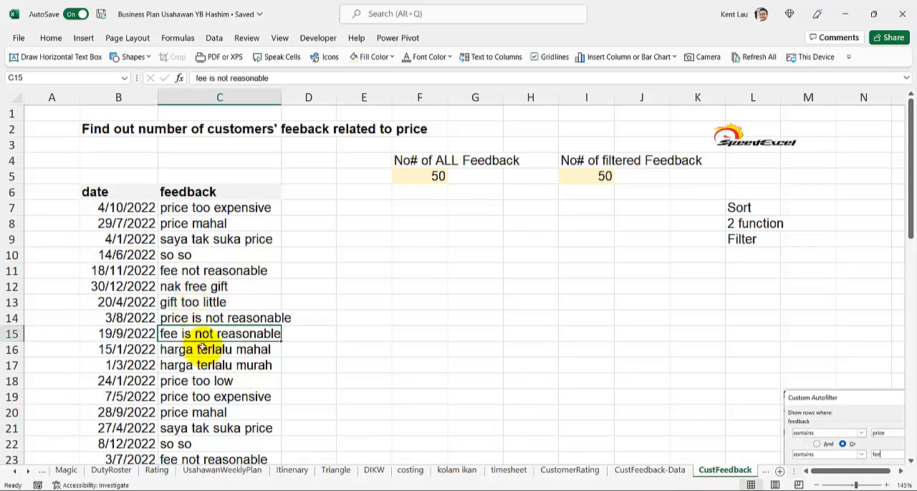
{"action": "left_click", "coordinate": [205, 398]}
{"action": "type", "text": "ta"}
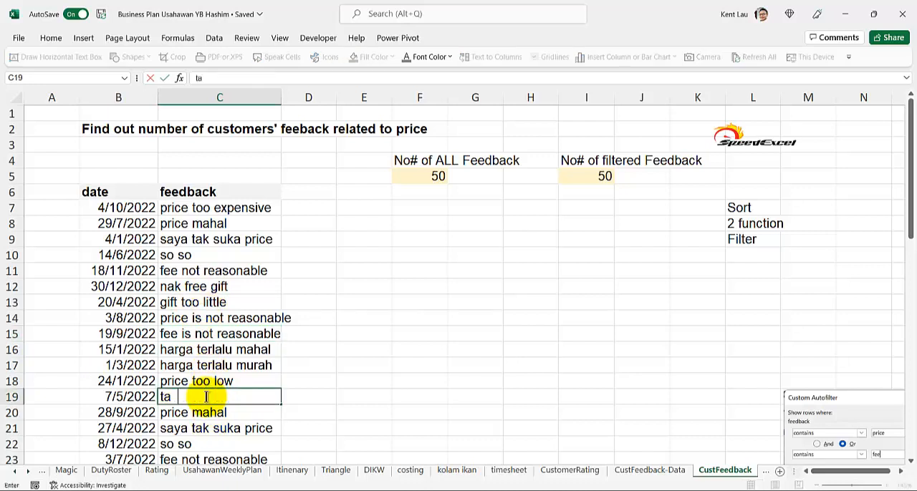
{"action": "type", "text": "ste too spicy"}
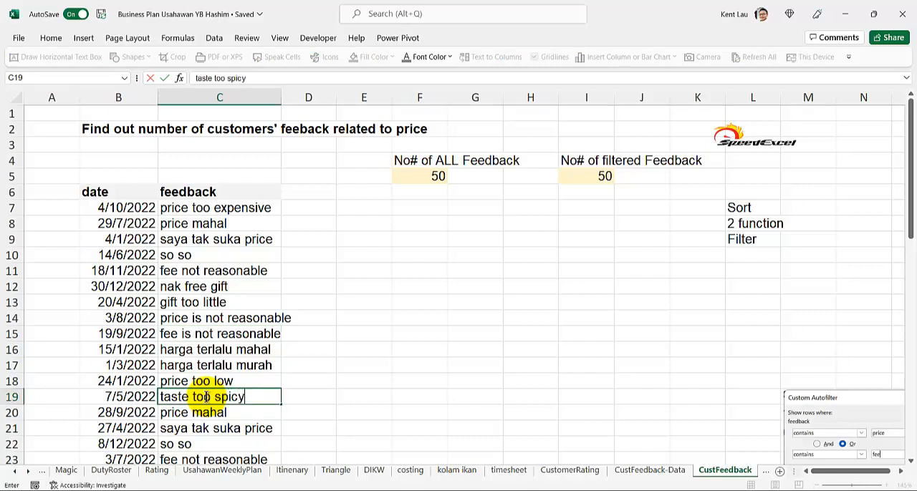
{"action": "key", "text": "Return"}
{"action": "key", "text": "Return"}
{"action": "left_click", "coordinate": [205, 397]}
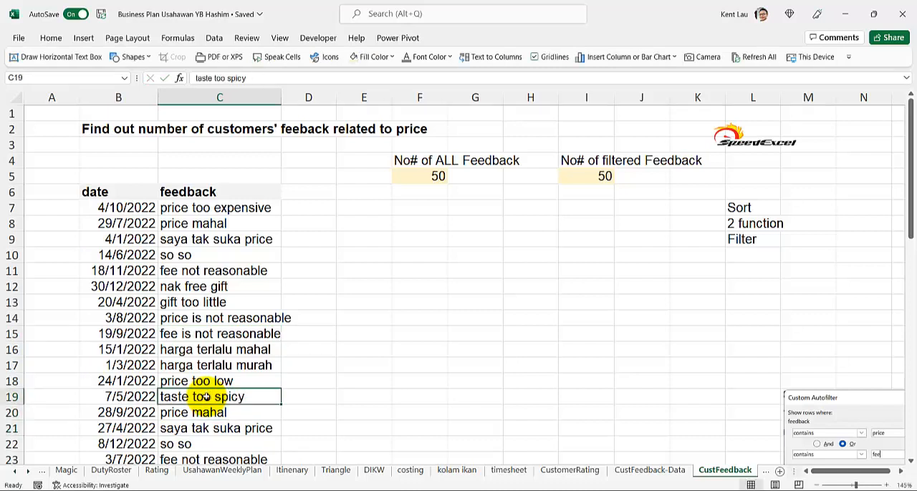
Step: Replace the feedback in C16 with "taste not suitable"
{"action": "left_click", "coordinate": [204, 350]}
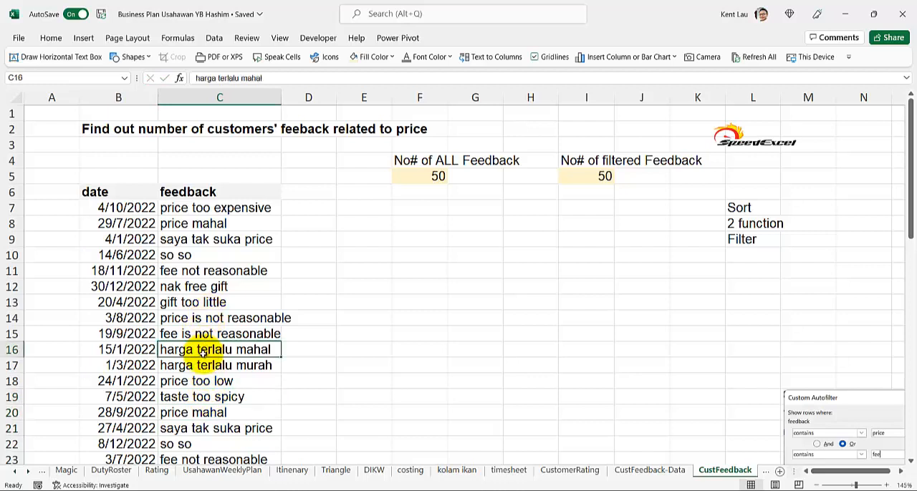
{"action": "type", "text": "taste not s"}
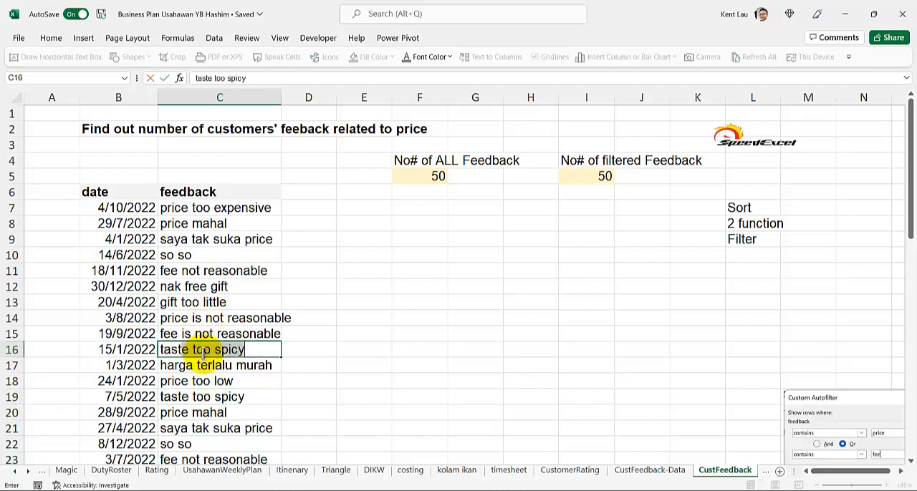
{"action": "type", "text": "uitable"}
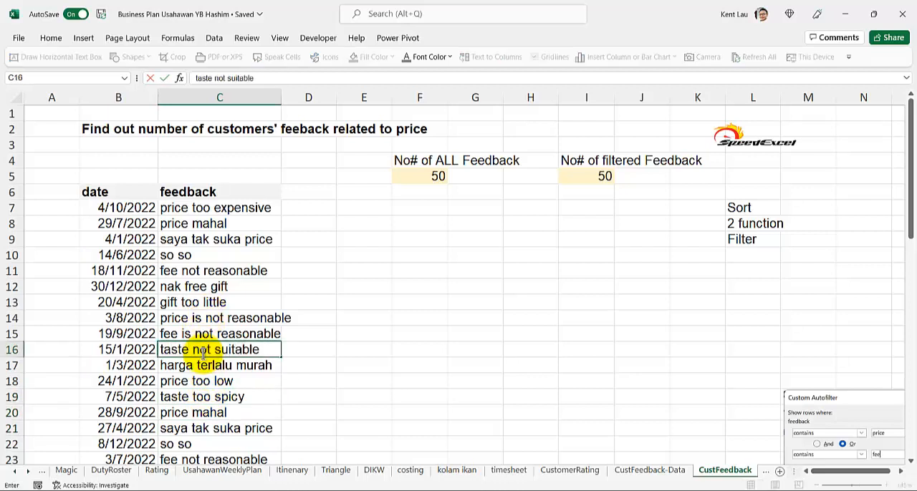
{"action": "key", "text": "Return"}
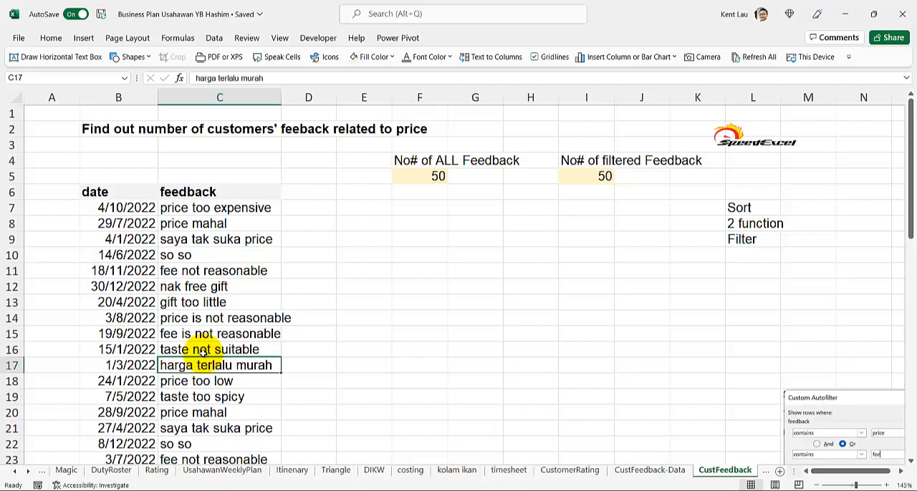
Step: Turn on filtering for the feedback table and filter the feedback column by the search term "price"
{"action": "left_click", "coordinate": [225, 191]}
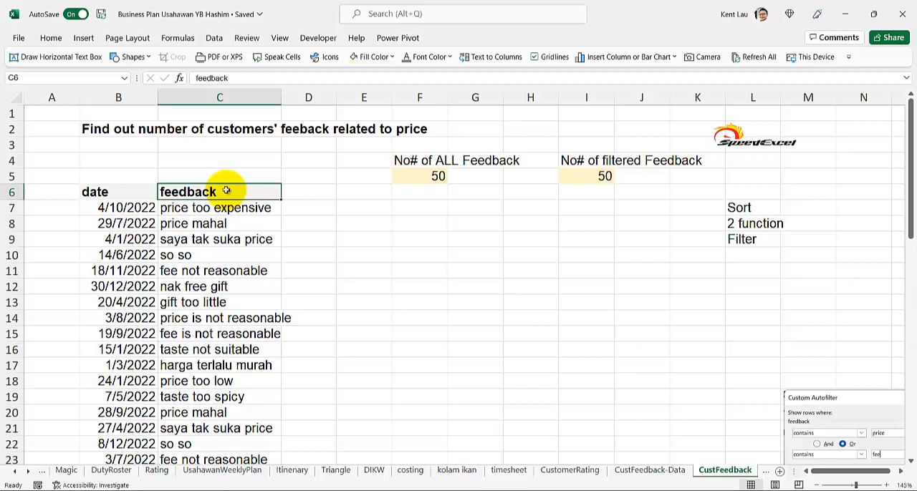
{"action": "key", "text": "ctrl+shift+l"}
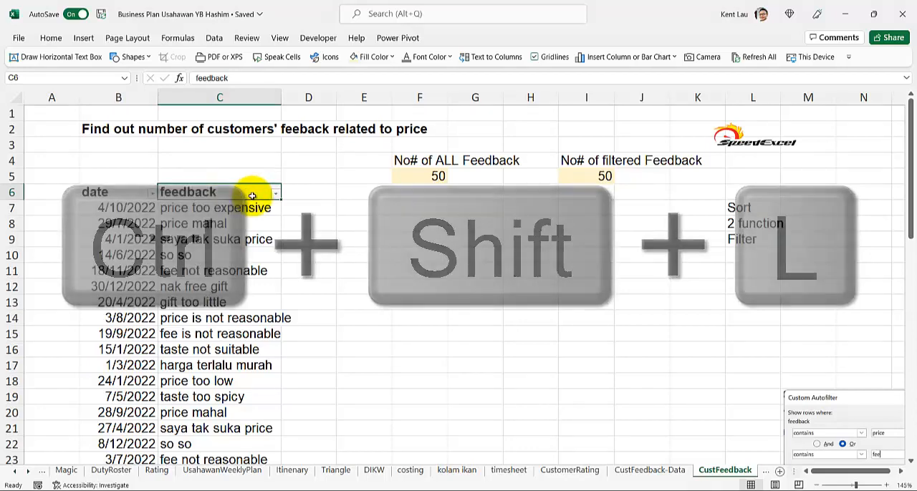
{"action": "left_click", "coordinate": [276, 194]}
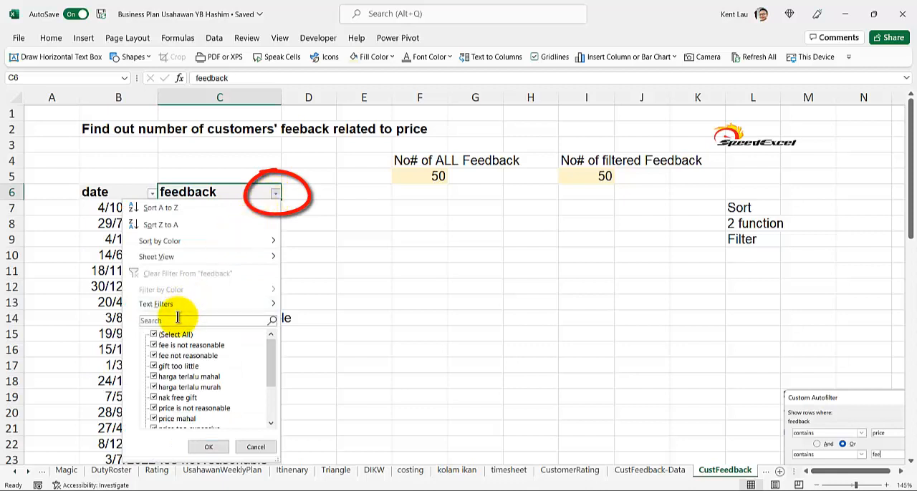
{"action": "left_click", "coordinate": [176, 320]}
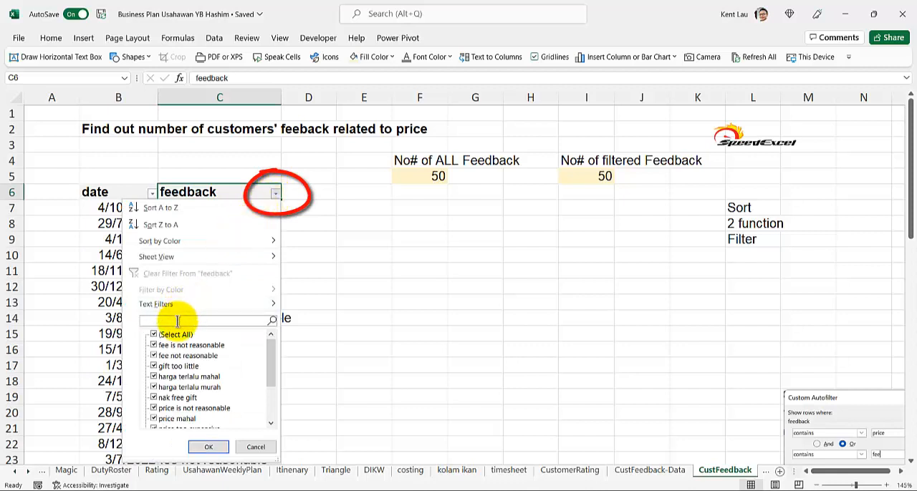
{"action": "type", "text": "feedback"}
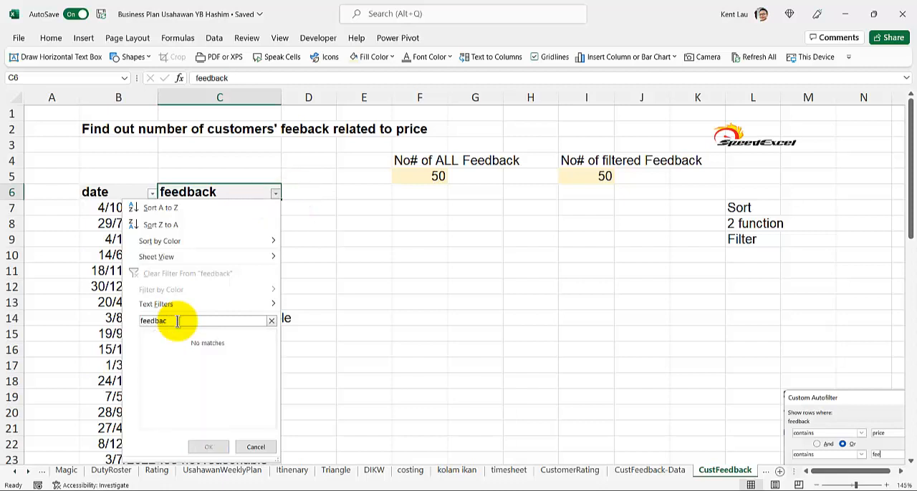
{"action": "key", "text": "BackSpace"}
{"action": "key", "text": "BackSpace"}
{"action": "key", "text": "BackSpace"}
{"action": "key", "text": "BackSpace"}
{"action": "key", "text": "BackSpace"}
{"action": "key", "text": "BackSpace"}
{"action": "key", "text": "BackSpace"}
{"action": "type", "text": "pric"}
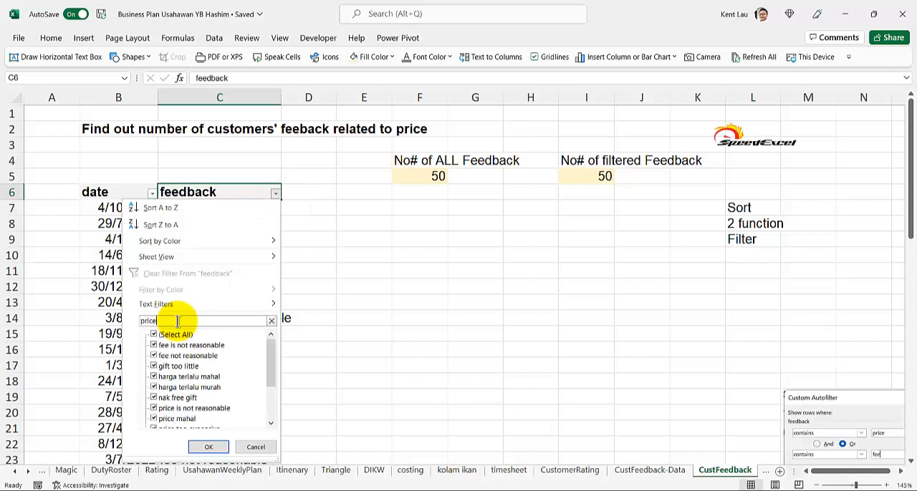
{"action": "type", "text": "e"}
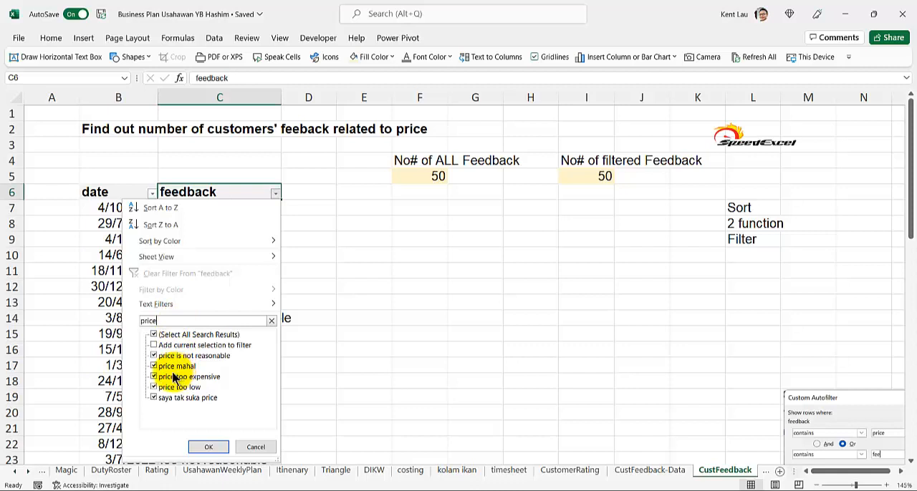
{"action": "left_click", "coordinate": [206, 449]}
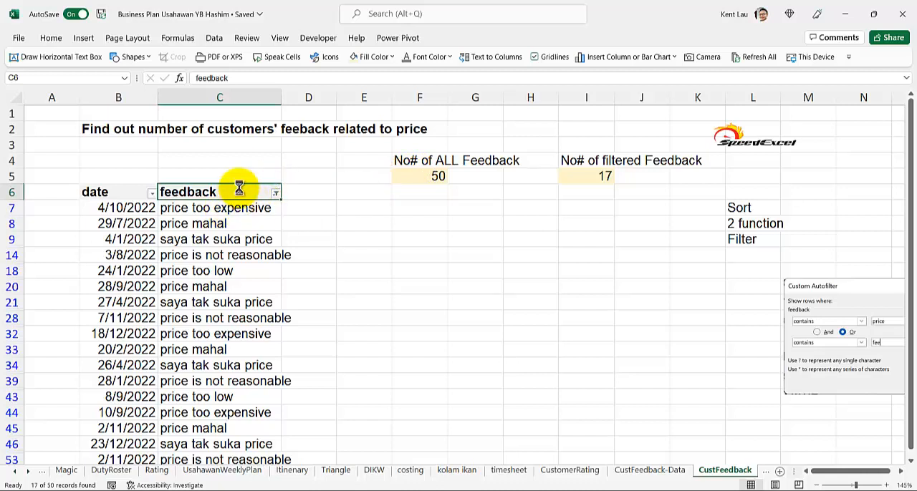
Step: Remove the filter and select all feedback entries from C7 downward to check their count
{"action": "key", "text": "ctrl+shift+l"}
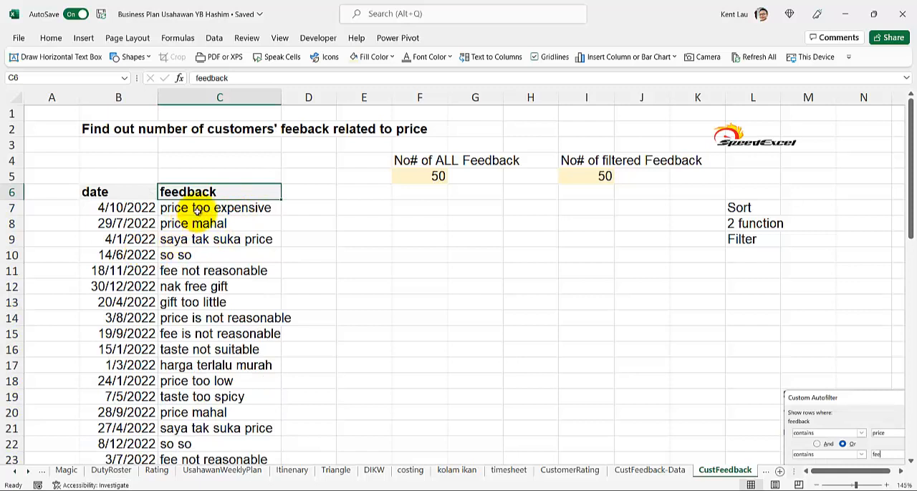
{"action": "left_click", "coordinate": [199, 208]}
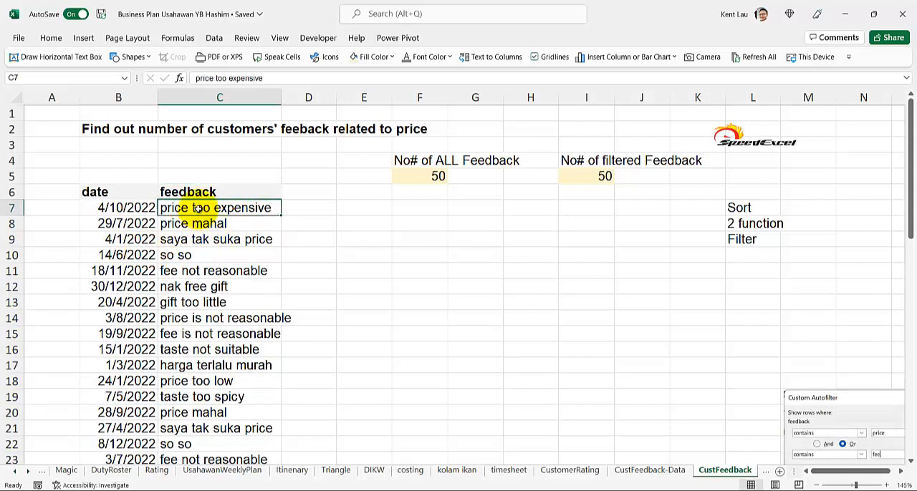
{"action": "key", "text": "ctrl+shift+Down"}
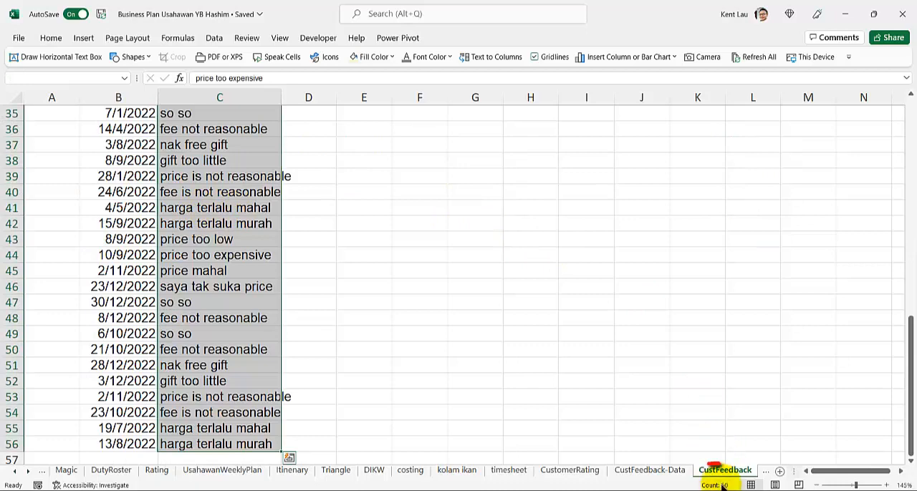
{"action": "scroll", "coordinate": [643, 442], "scroll_direction": "up", "scroll_amount": 11}
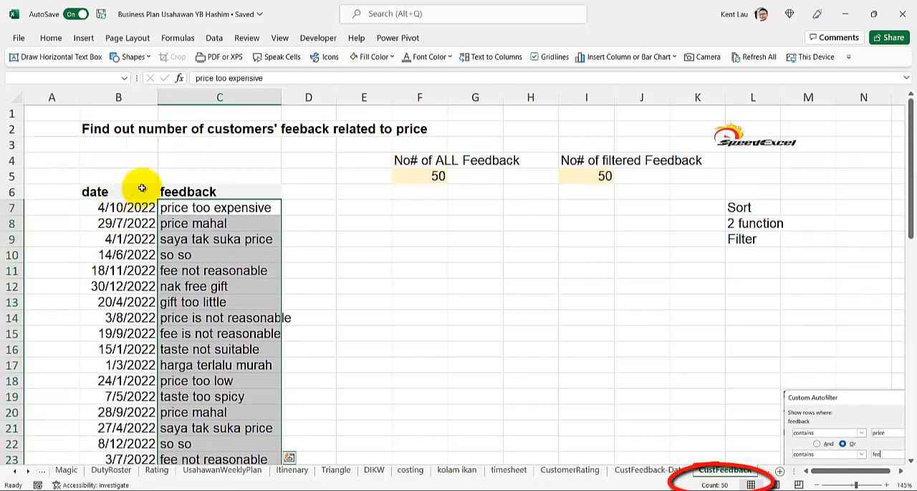
Step: Filter the feedback column again to entries mentioning price and select the filtered entries to check their count
{"action": "left_click", "coordinate": [168, 191]}
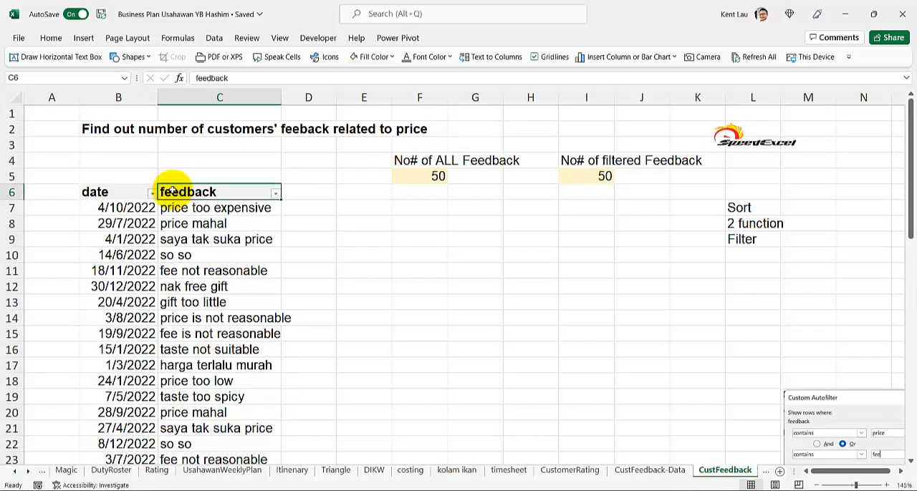
{"action": "left_click", "coordinate": [275, 193]}
{"action": "left_click", "coordinate": [181, 320]}
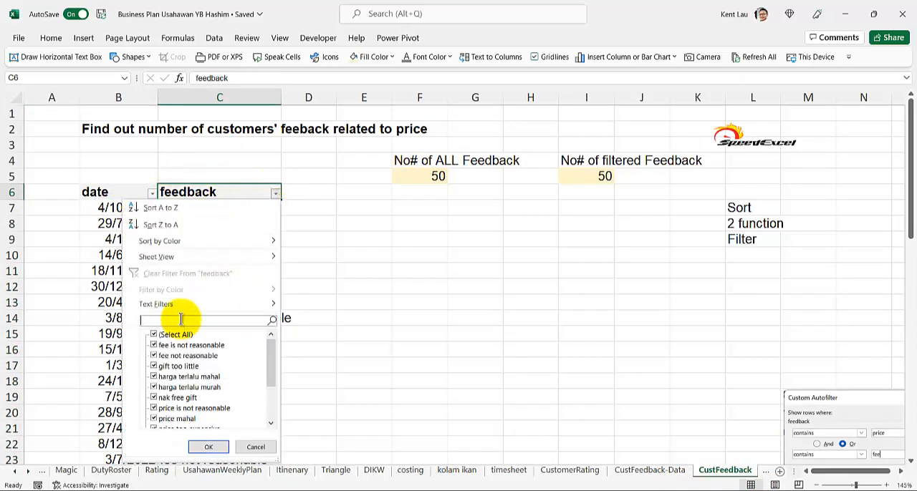
{"action": "type", "text": "pri"}
{"action": "key", "text": "Return"}
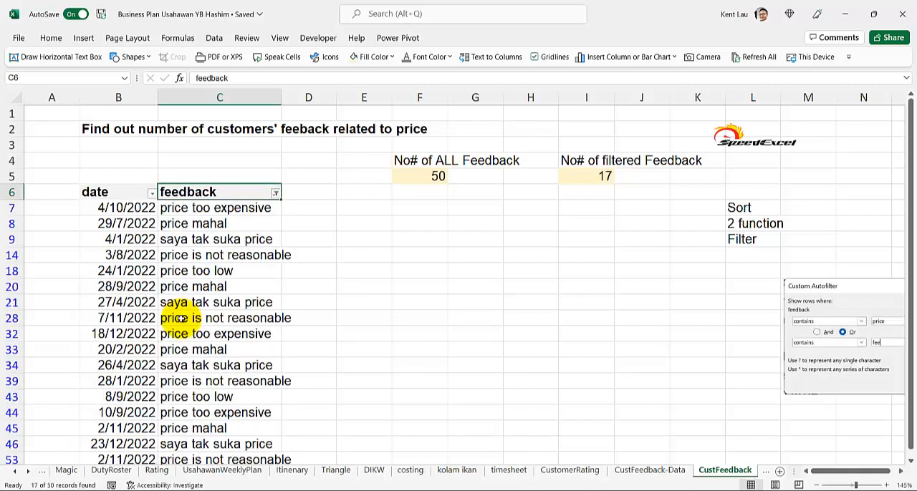
{"action": "left_click", "coordinate": [202, 206]}
{"action": "key", "text": "ctrl+shift+Down"}
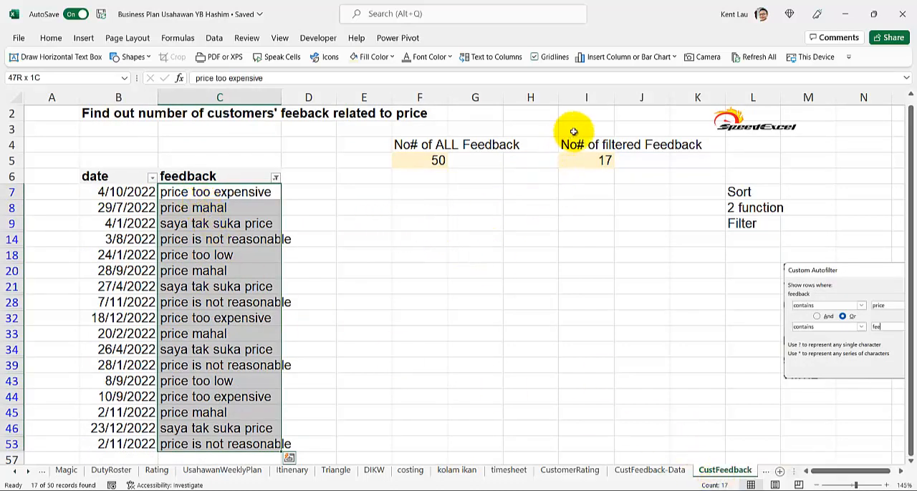
Step: Remove the filter from the table and examine the formula in F5 that counts all feedback
{"action": "left_click", "coordinate": [225, 179]}
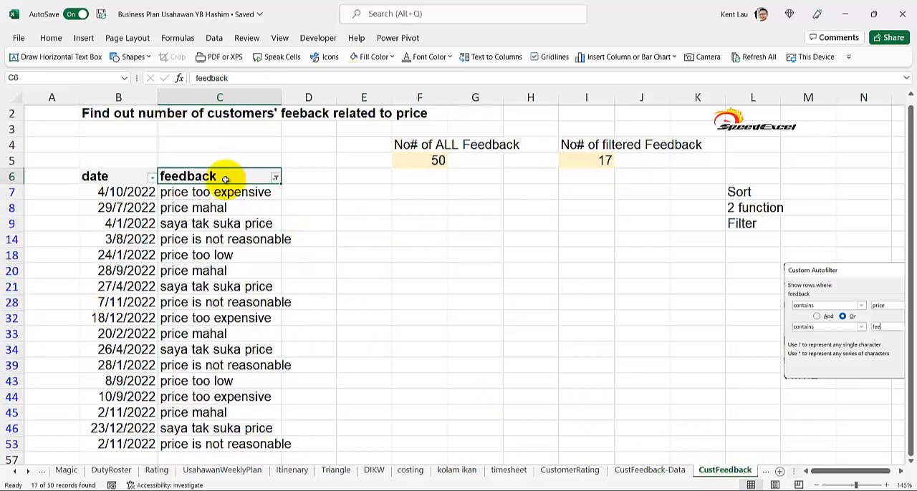
{"action": "key", "text": "ctrl+shift+l"}
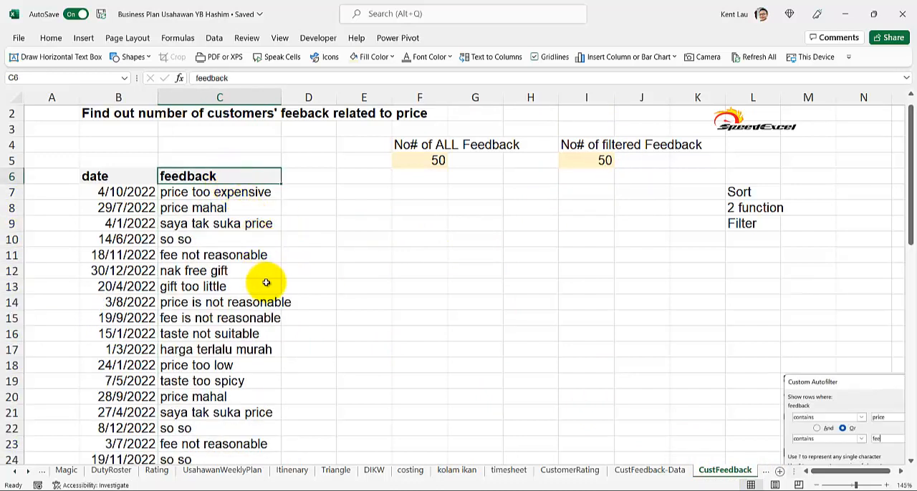
{"action": "left_click", "coordinate": [432, 161]}
{"action": "double_click", "coordinate": [423, 161]}
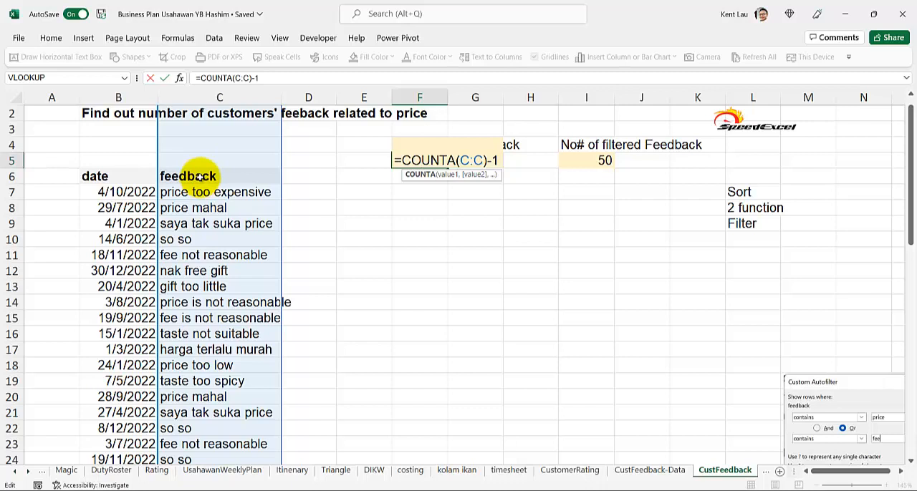
{"action": "key", "text": "Return"}
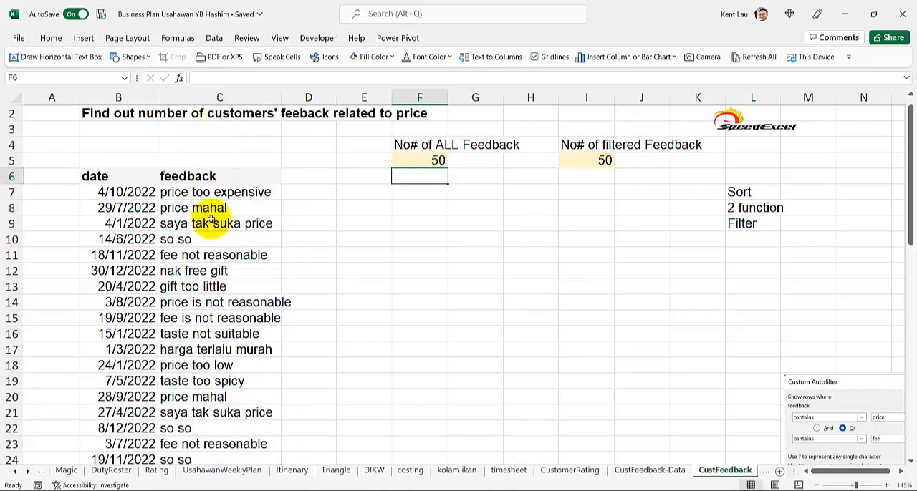
Step: Turn filtering back on for the feedback table and filter the feedback column by the search term "price"
{"action": "left_click", "coordinate": [212, 178]}
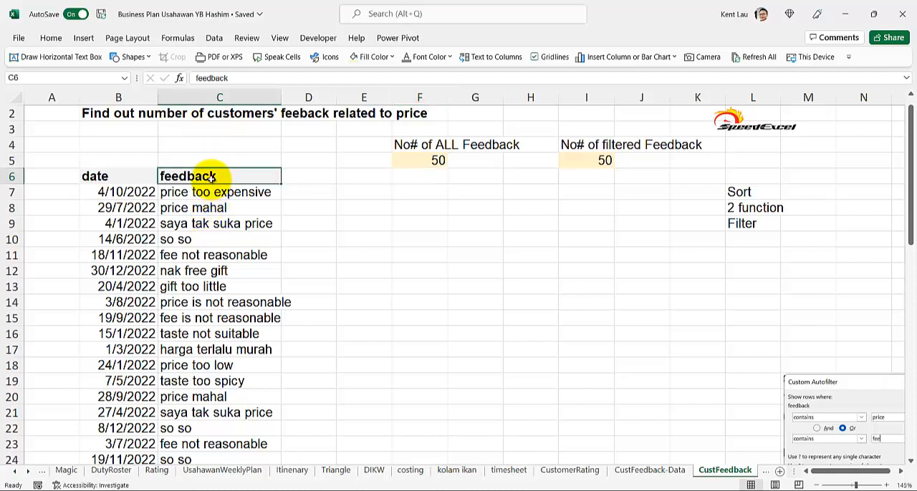
{"action": "key", "text": "ctrl+shift+semicolon"}
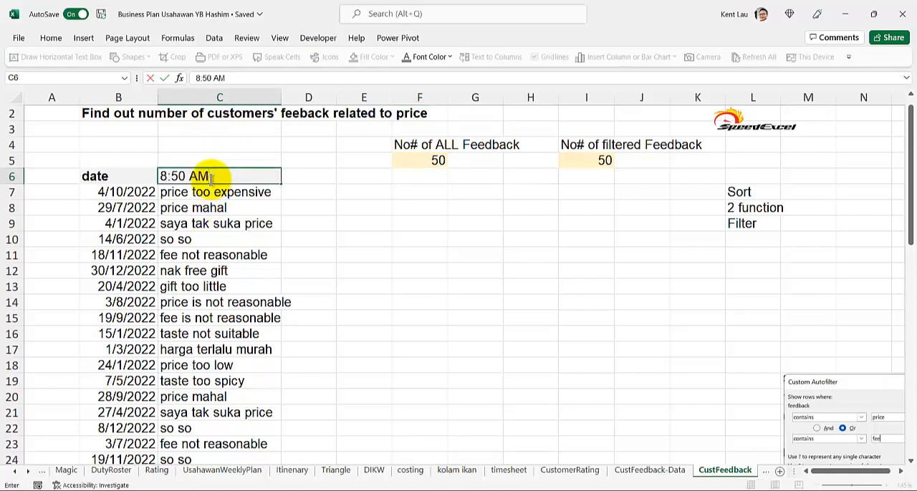
{"action": "key", "text": "Escape"}
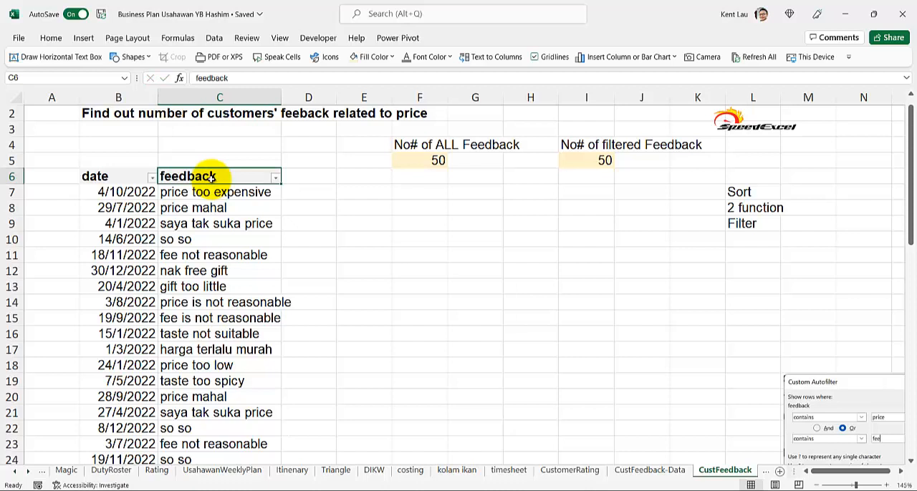
{"action": "left_click", "coordinate": [275, 178]}
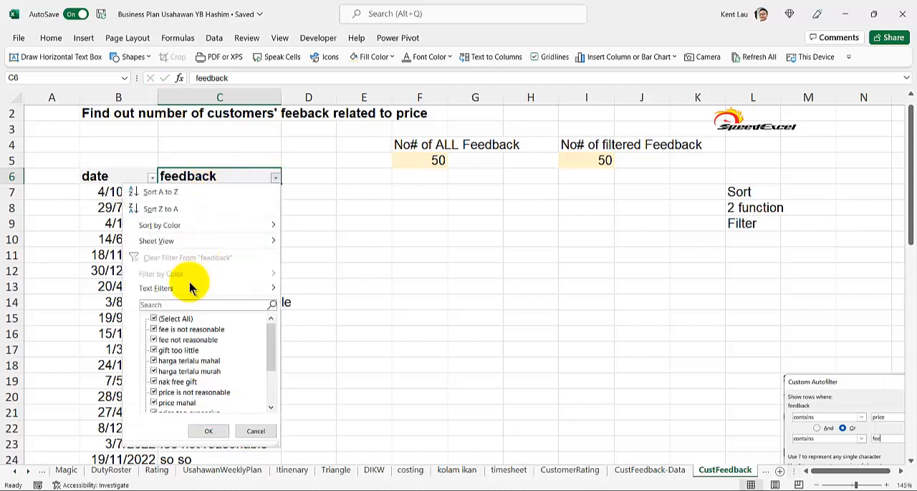
{"action": "left_click", "coordinate": [189, 305]}
{"action": "type", "text": "price"}
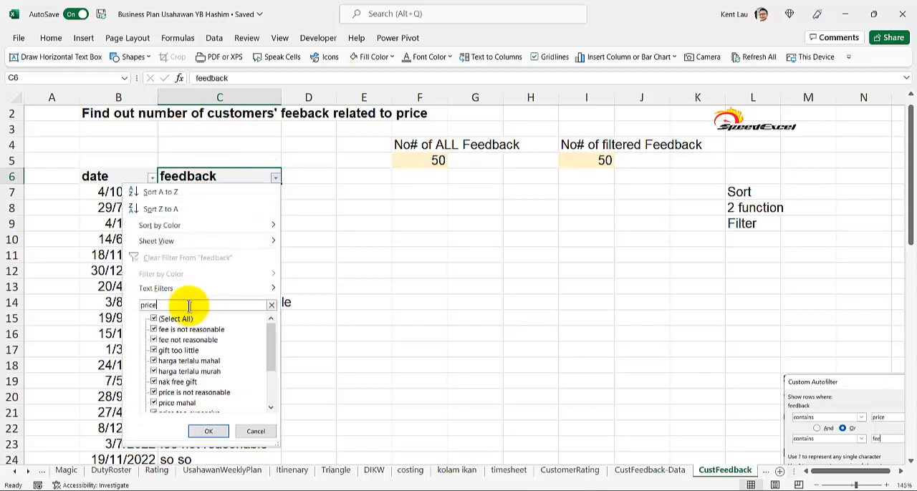
{"action": "key", "text": "Return"}
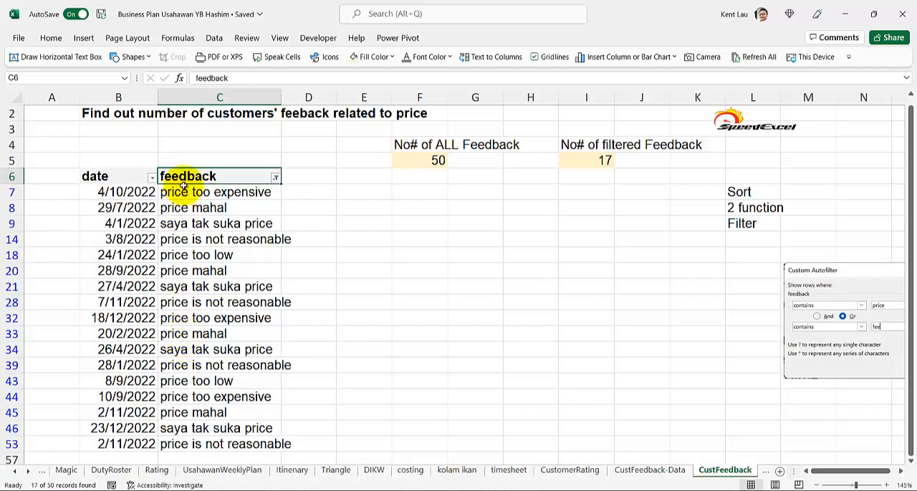
Step: Examine the COUNTA formula in F5 that counts all feedback while the filter is applied
{"action": "left_click", "coordinate": [412, 161]}
{"action": "double_click", "coordinate": [411, 160]}
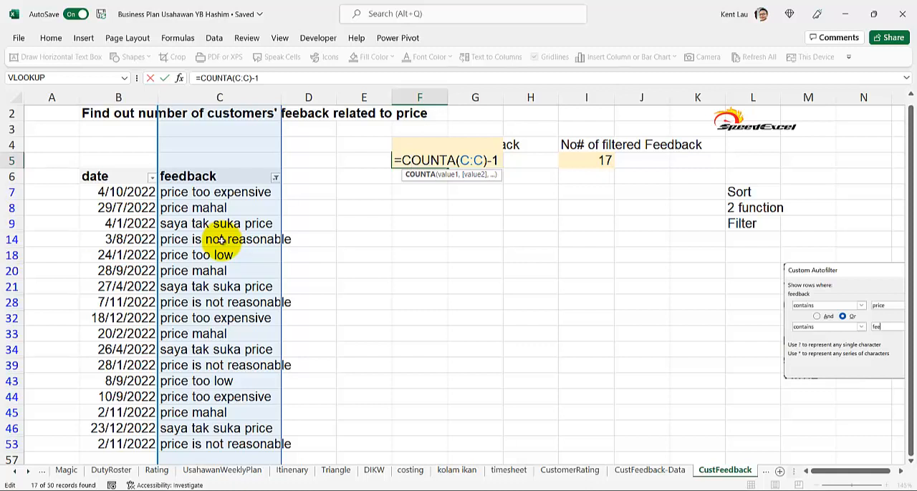
{"action": "key", "text": "Return"}
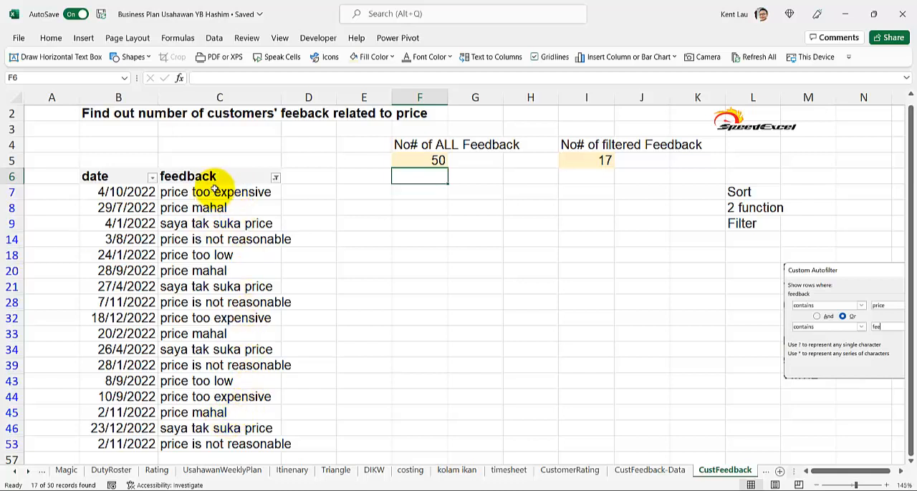
Step: Examine the SUBTOTAL formula in I5, including its function number and column C reference, and check the first filtered feedback entries
{"action": "left_click", "coordinate": [581, 161]}
{"action": "double_click", "coordinate": [581, 160]}
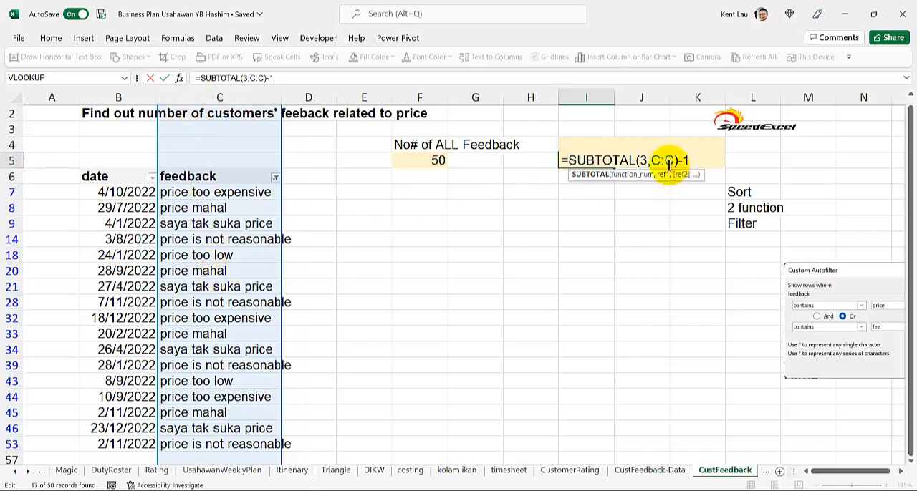
{"action": "left_click", "coordinate": [642, 160]}
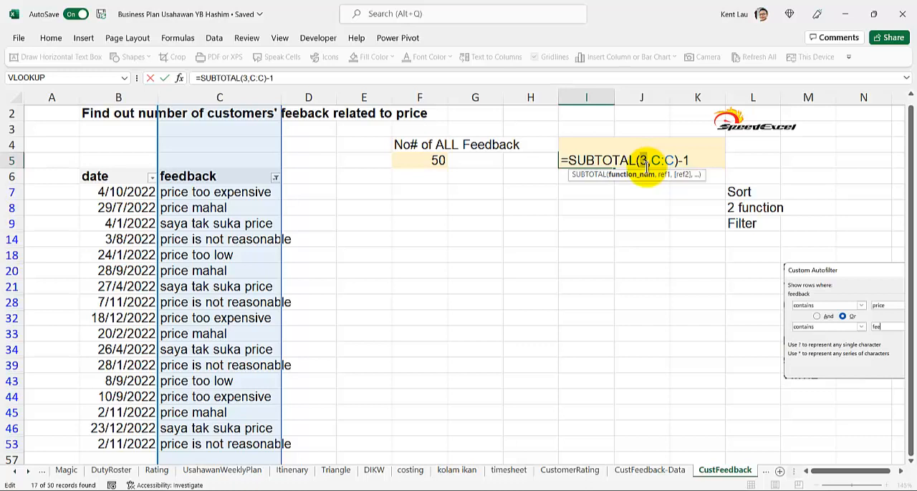
{"action": "double_click", "coordinate": [644, 160]}
{"action": "left_click", "coordinate": [649, 160]}
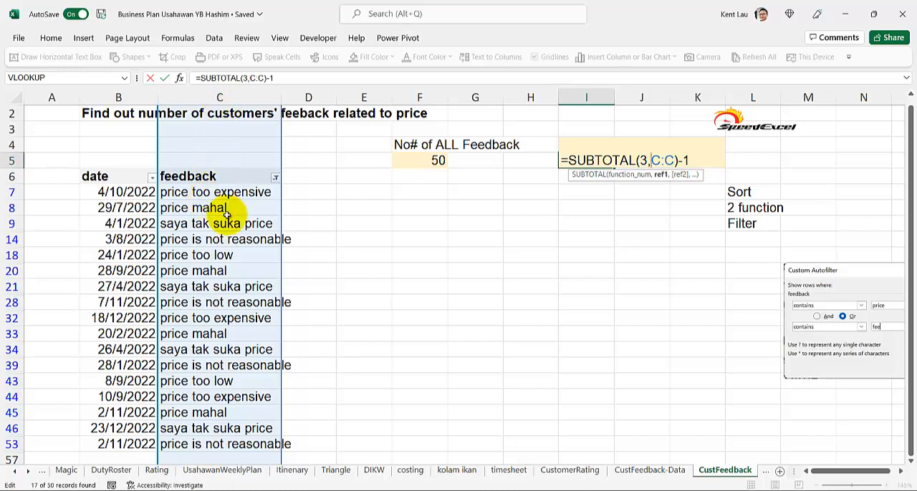
{"action": "key", "text": "Return"}
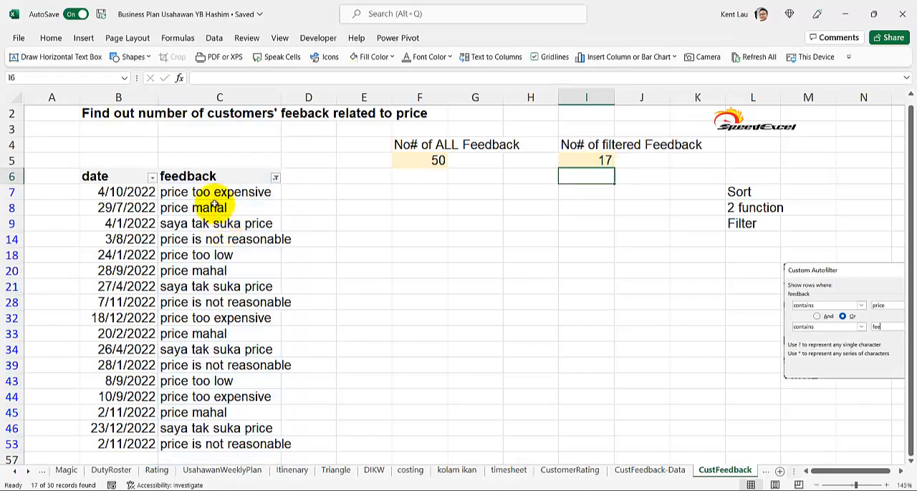
{"action": "left_click", "coordinate": [212, 197]}
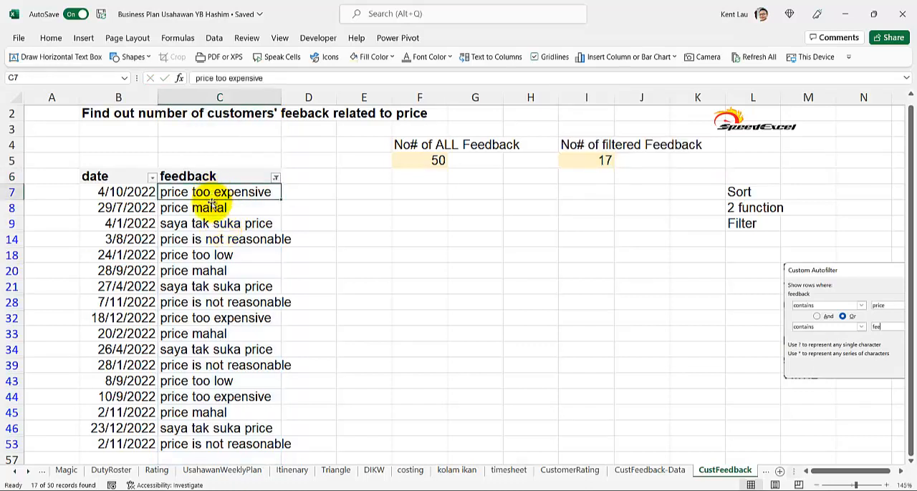
{"action": "left_click", "coordinate": [212, 210]}
{"action": "left_click", "coordinate": [212, 223]}
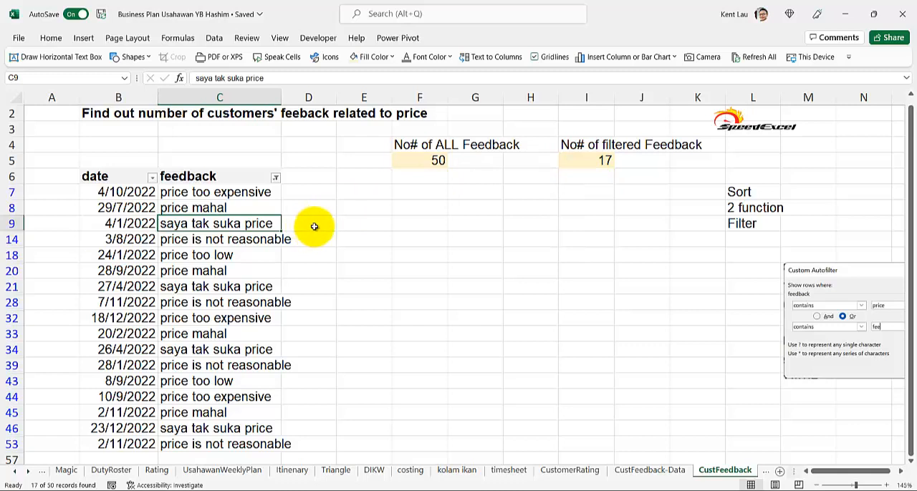
Step: Remove the filter from the table and examine the feedback entries that use the words price and fee
{"action": "left_click", "coordinate": [193, 177]}
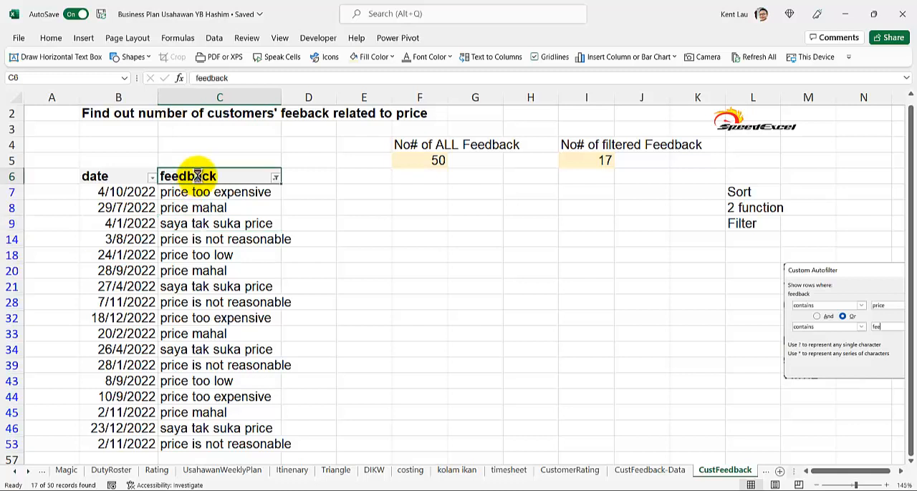
{"action": "key", "text": "ctrl+shift+l"}
{"action": "left_click", "coordinate": [204, 236]}
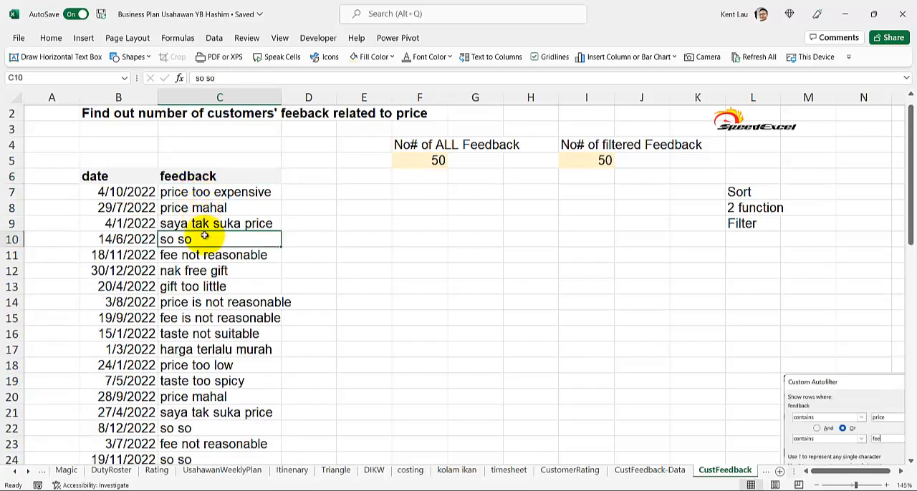
{"action": "left_click", "coordinate": [192, 192]}
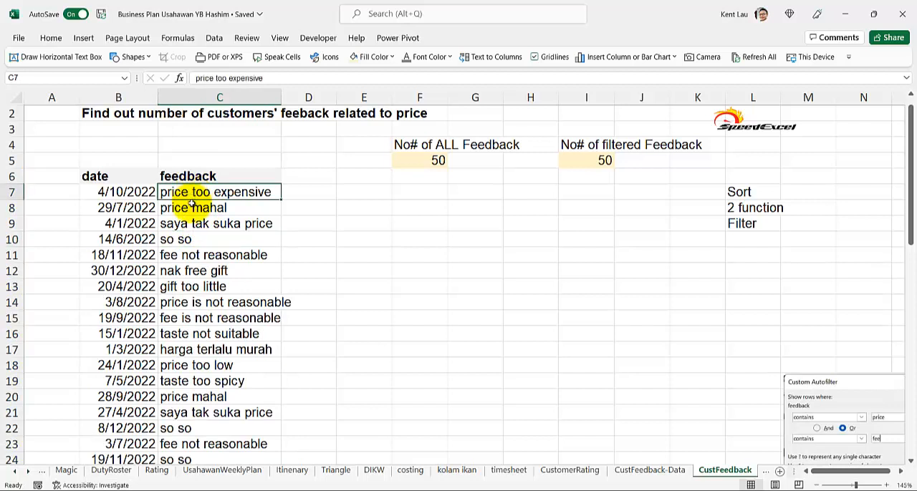
{"action": "left_click", "coordinate": [190, 254]}
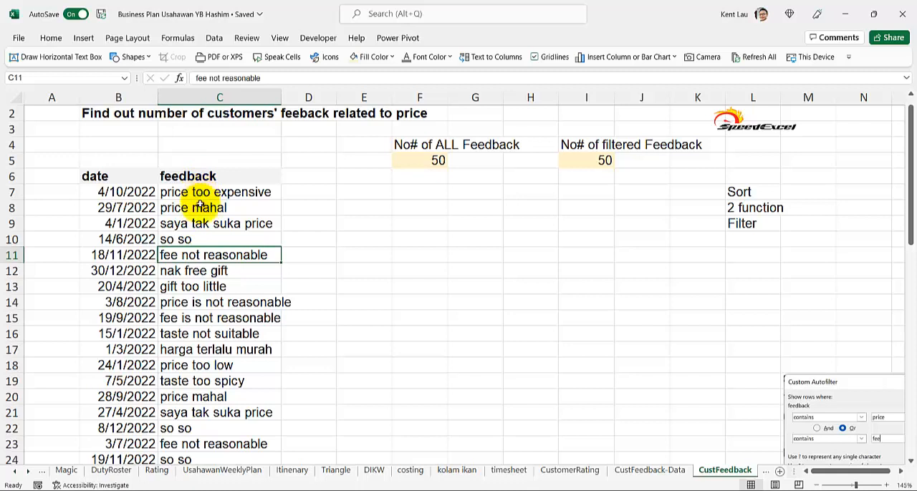
Step: Turn on filtering and start a custom text filter on the feedback column with the first condition contains "price"
{"action": "left_click", "coordinate": [194, 175]}
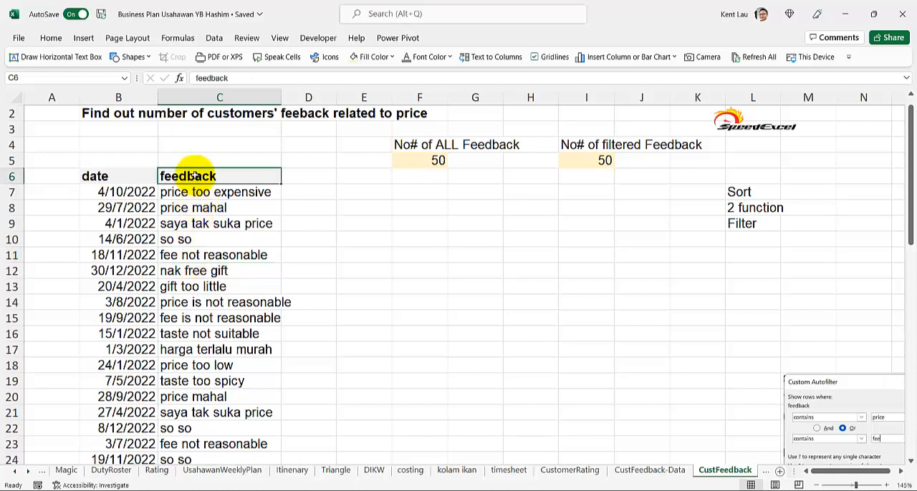
{"action": "key", "text": "ctrl+shift+l"}
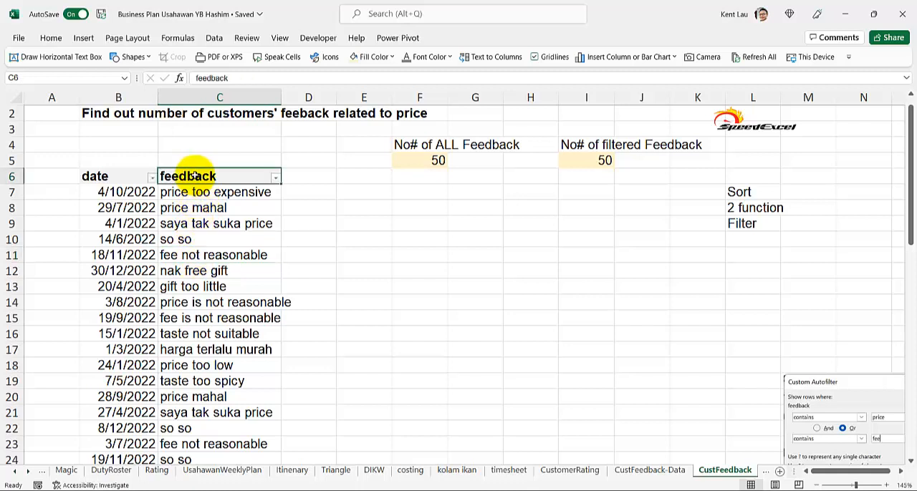
{"action": "left_click", "coordinate": [275, 179]}
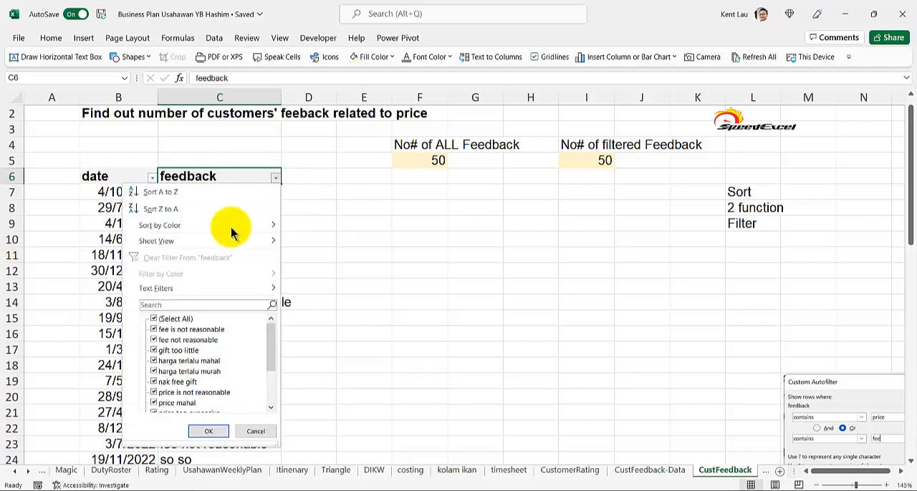
{"action": "mouse_move", "coordinate": [214, 291]}
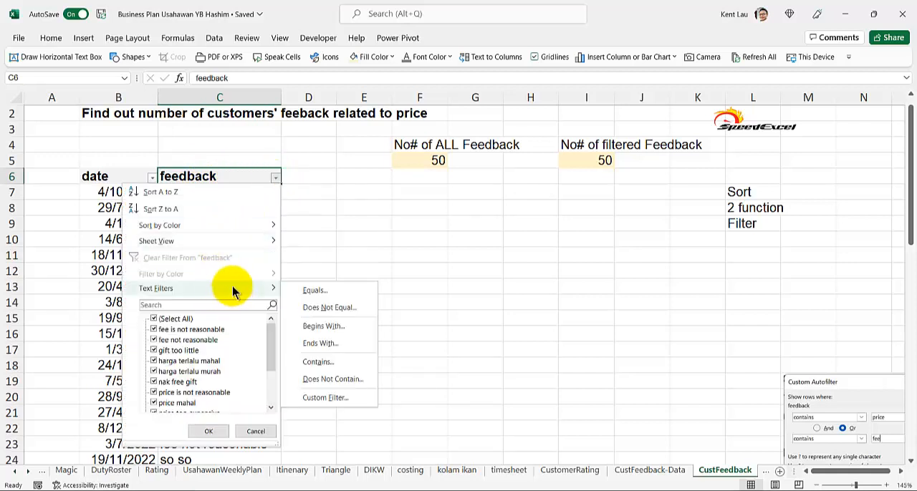
{"action": "left_click", "coordinate": [320, 402]}
{"action": "left_click", "coordinate": [334, 155]}
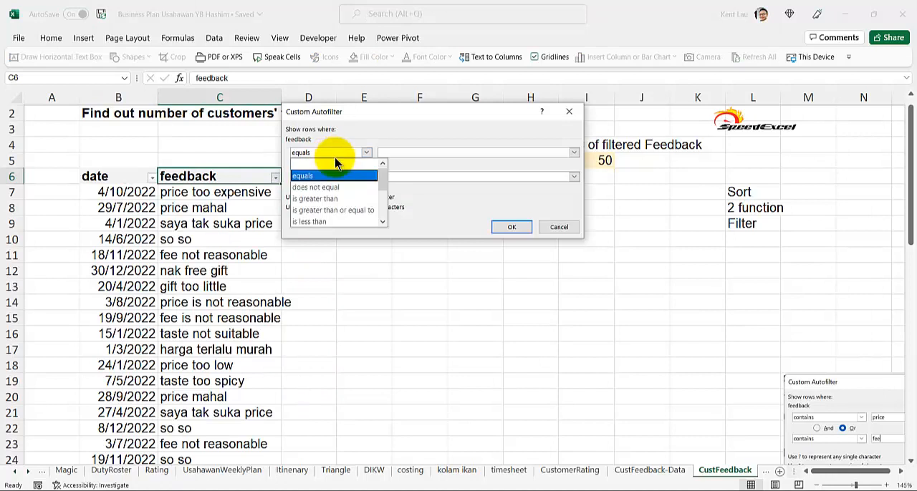
{"action": "scroll", "coordinate": [334, 194], "scroll_direction": "down", "scroll_amount": 3}
{"action": "left_click", "coordinate": [333, 210]}
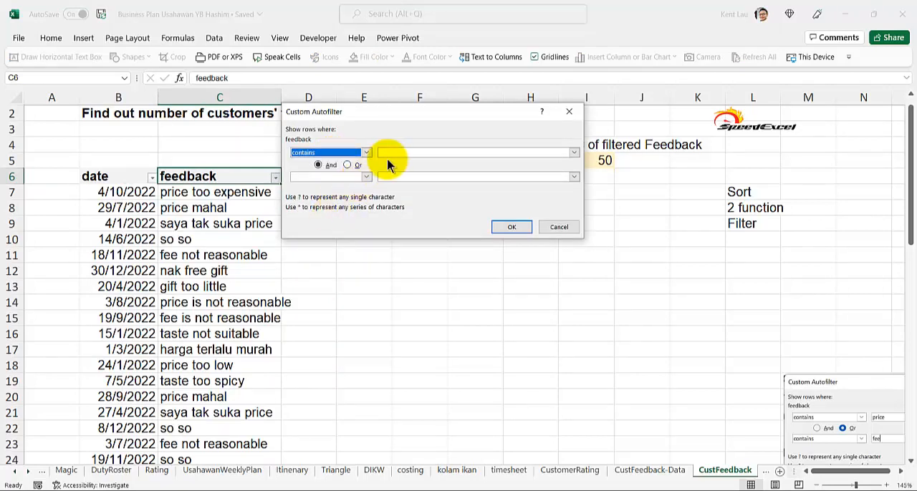
{"action": "left_click", "coordinate": [403, 153]}
{"action": "left_click_drag", "start_coordinate": [395, 116], "coordinate": [422, 211]}
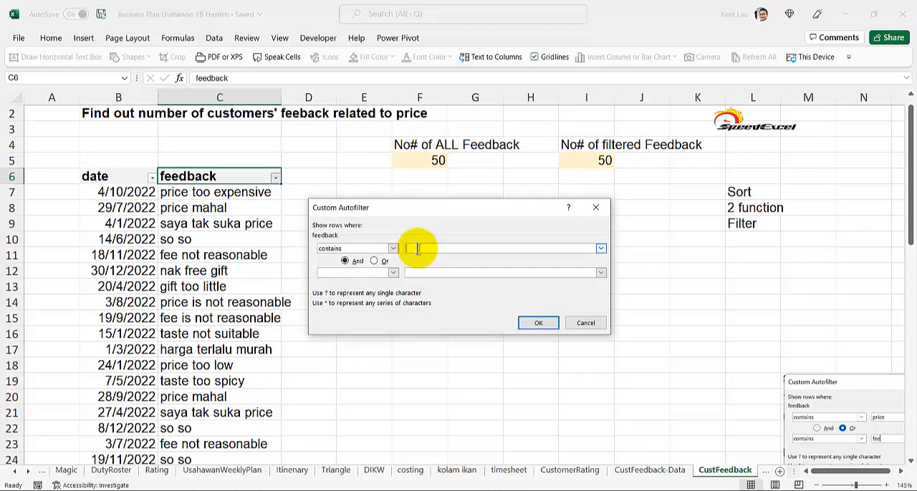
{"action": "type", "text": "price"}
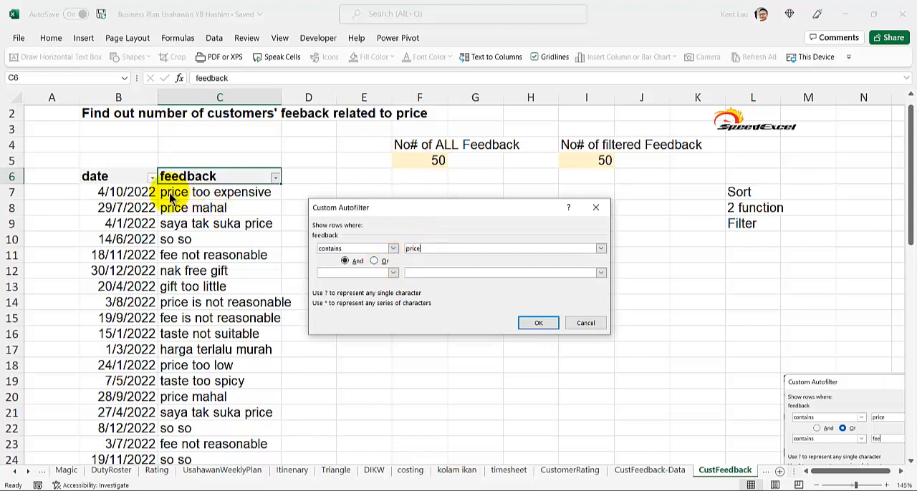
Step: Add an Or condition of contains "fee" to the custom filter and apply it to the feedback column
{"action": "left_click", "coordinate": [376, 262]}
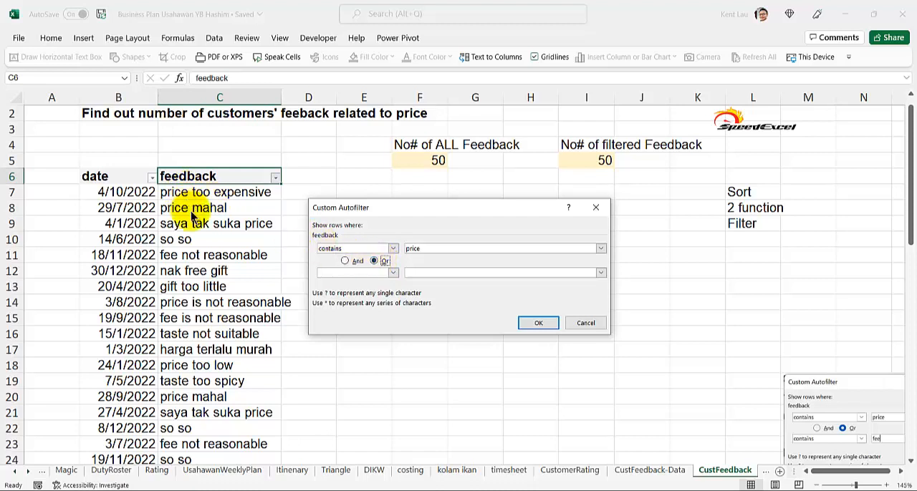
{"action": "left_click", "coordinate": [392, 273]}
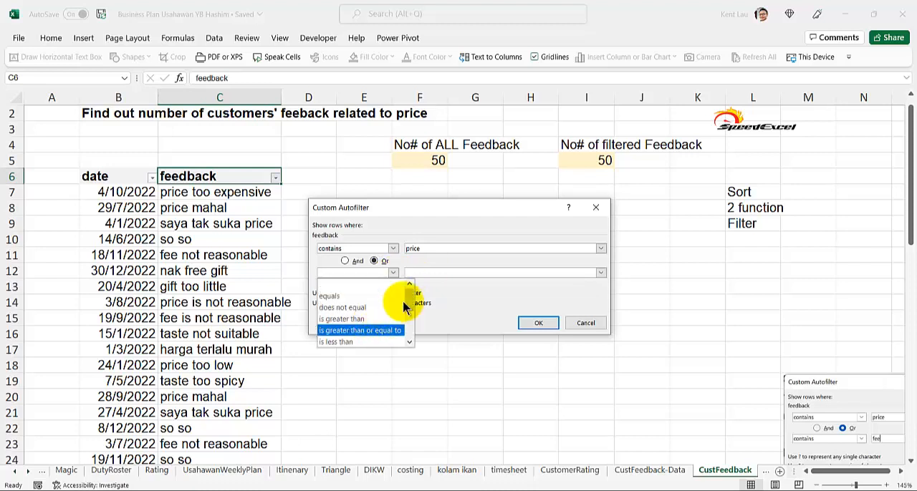
{"action": "left_click_drag", "start_coordinate": [409, 300], "coordinate": [411, 334]}
{"action": "left_click", "coordinate": [361, 332]}
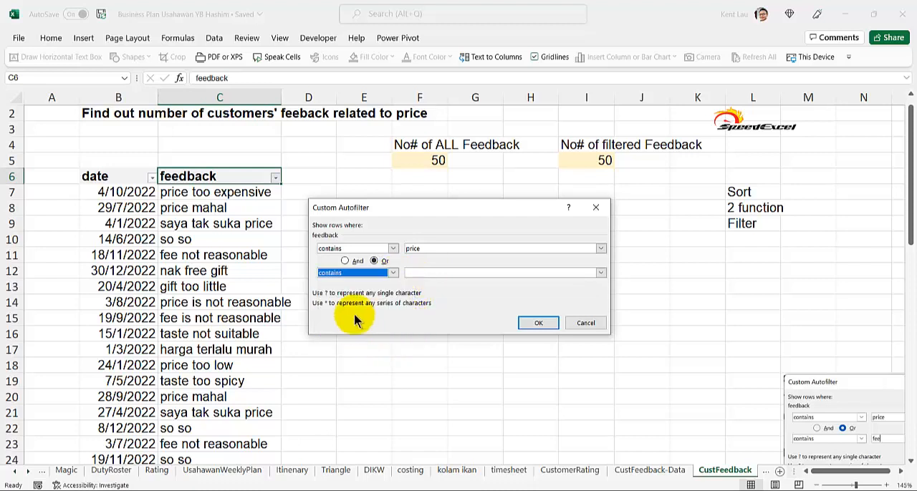
{"action": "left_click", "coordinate": [425, 272]}
{"action": "type", "text": "fee"}
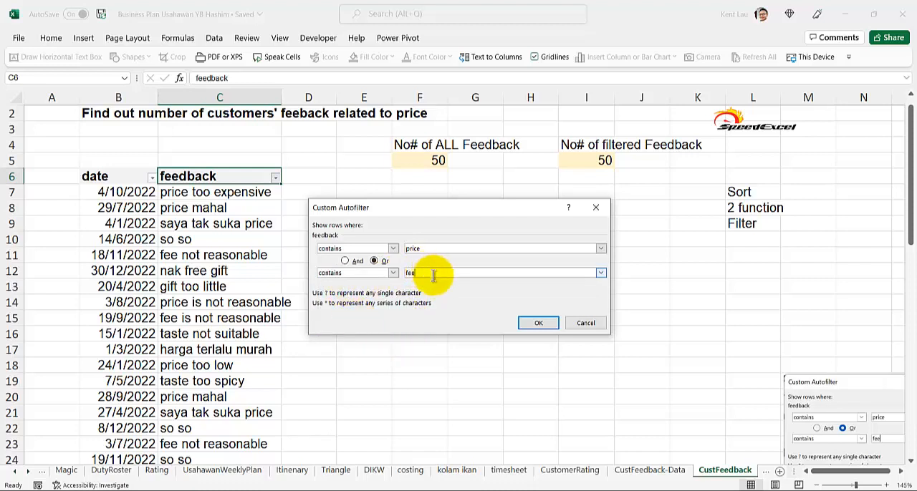
{"action": "left_click_drag", "start_coordinate": [374, 212], "coordinate": [376, 216]}
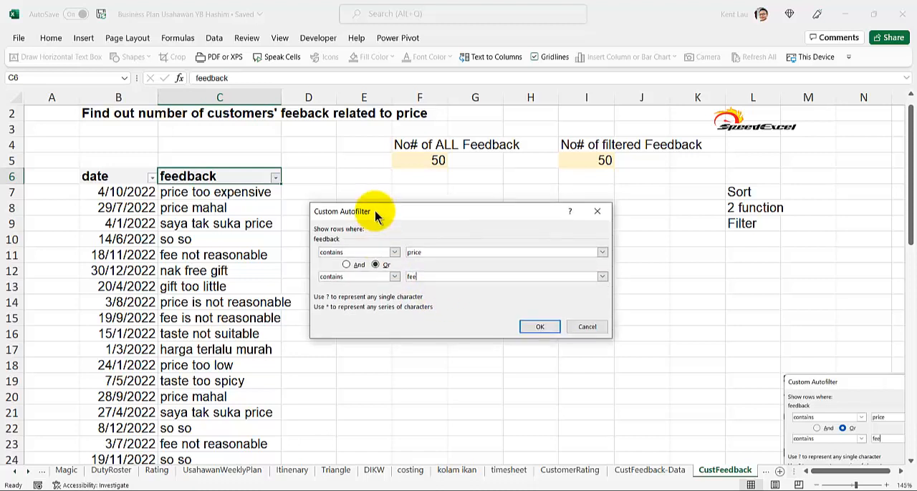
{"action": "left_click", "coordinate": [540, 328]}
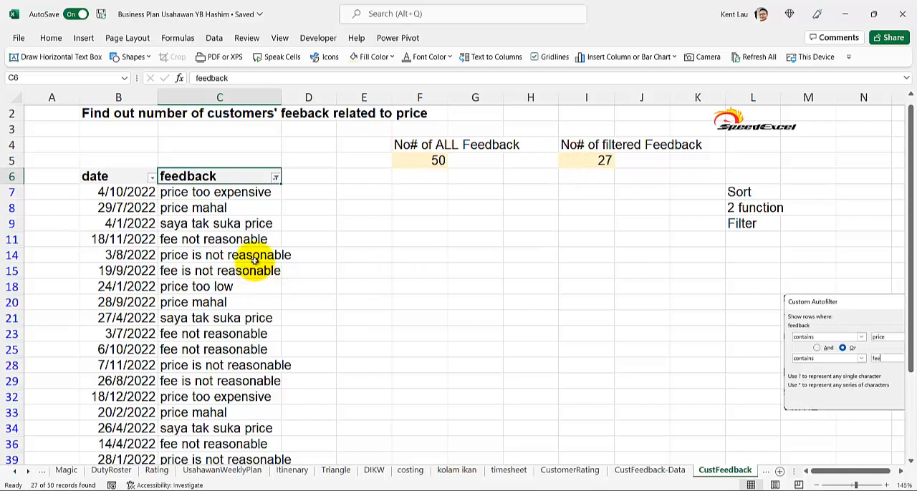
Step: Move the Custom Autofilter picture next to the feedback table below the two counts, enlarge it and deselect it
{"action": "left_click", "coordinate": [869, 381]}
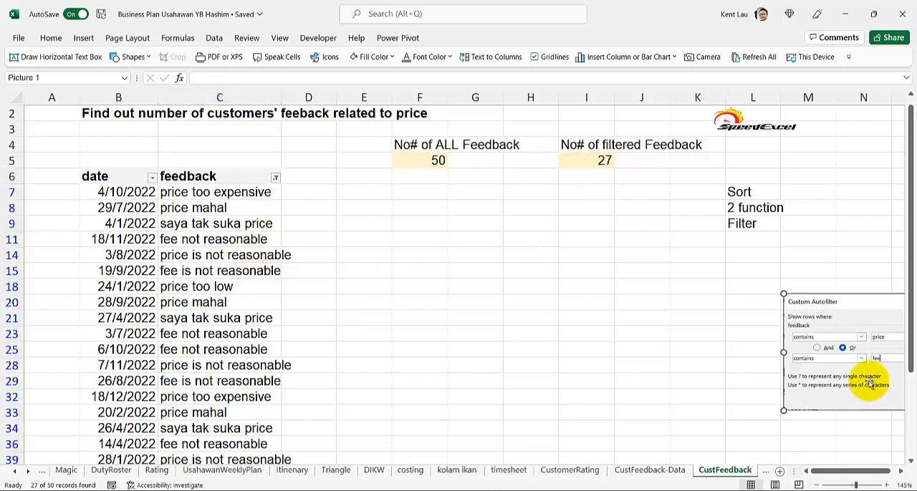
{"action": "left_click_drag", "start_coordinate": [843, 369], "coordinate": [397, 270]}
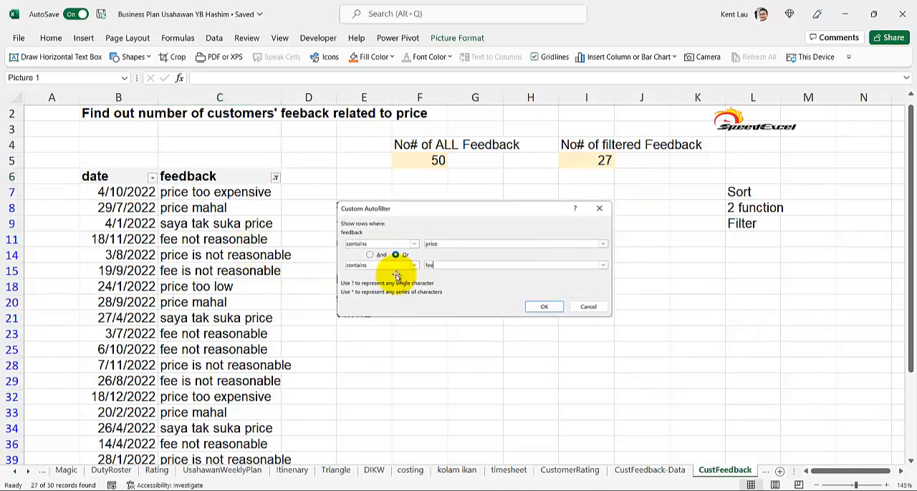
{"action": "left_click_drag", "start_coordinate": [612, 317], "coordinate": [652, 350]}
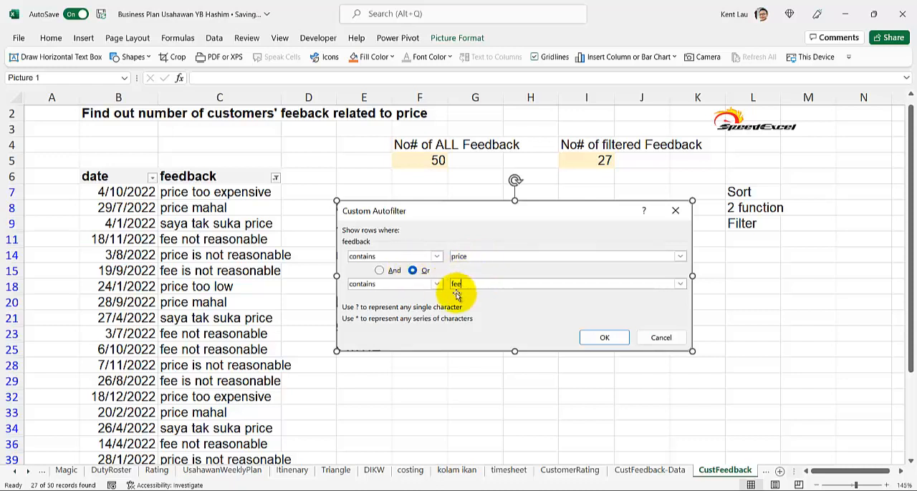
{"action": "left_click", "coordinate": [427, 413]}
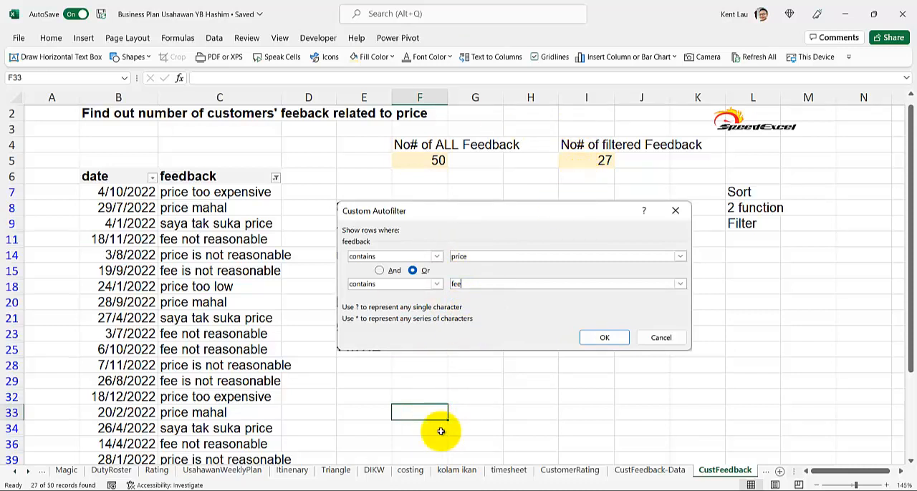
Step: Review the DIKW sheet, and back on the CustFeedback sheet inspect the formulas behind the total and filtered feedback counts
{"action": "left_click", "coordinate": [375, 475]}
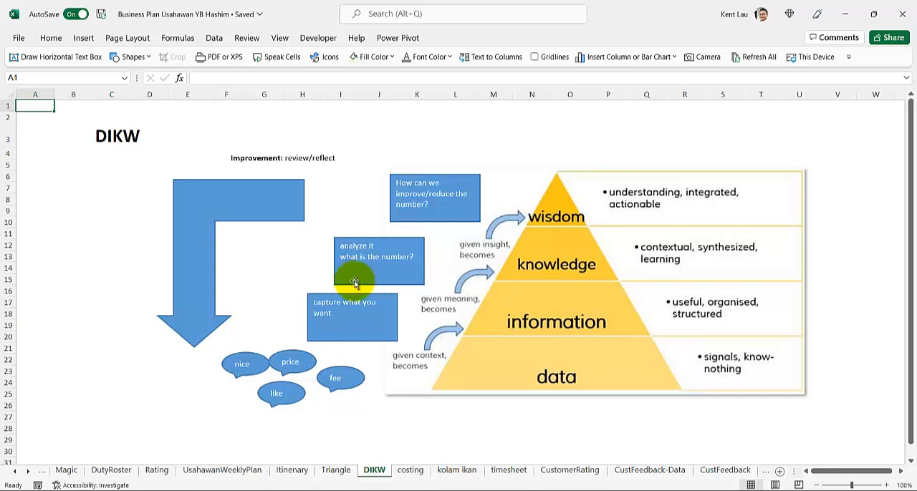
{"action": "left_click", "coordinate": [725, 470]}
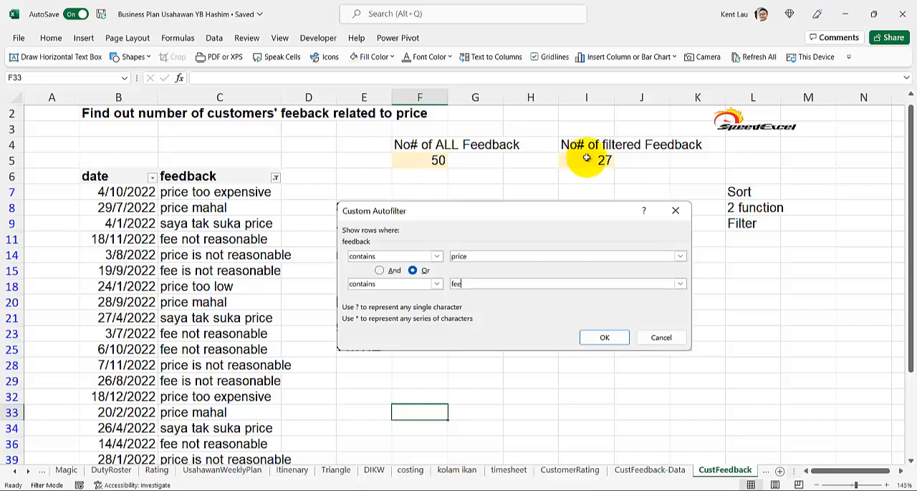
{"action": "left_click", "coordinate": [418, 161]}
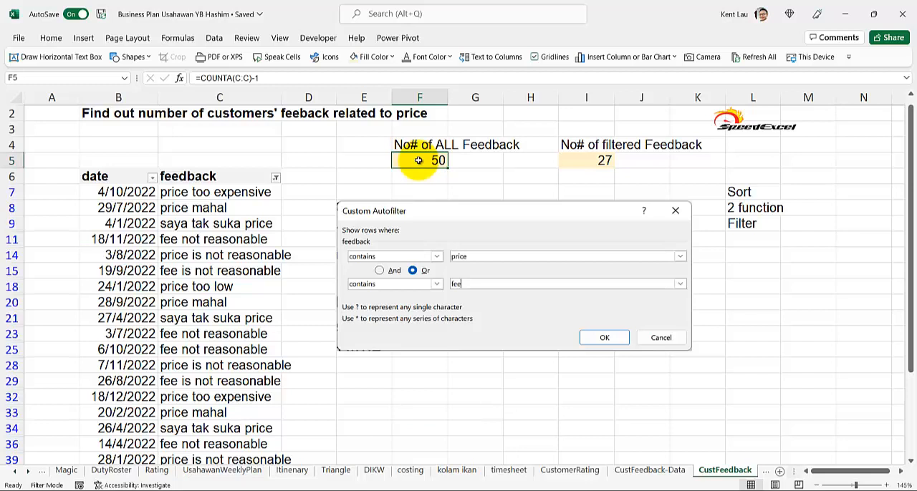
{"action": "left_click", "coordinate": [581, 159]}
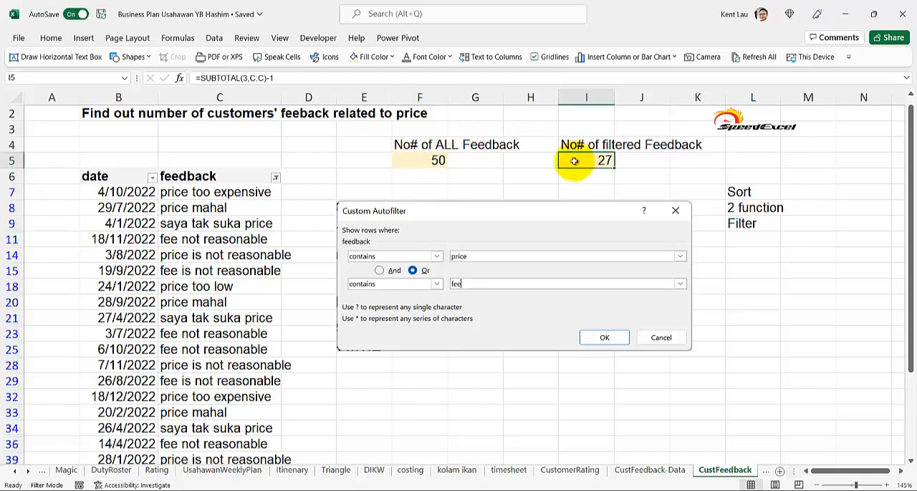
Step: Reset the feedback table's filter so all entries are listed, and view the text filter options for the feedback column
{"action": "left_click", "coordinate": [217, 176]}
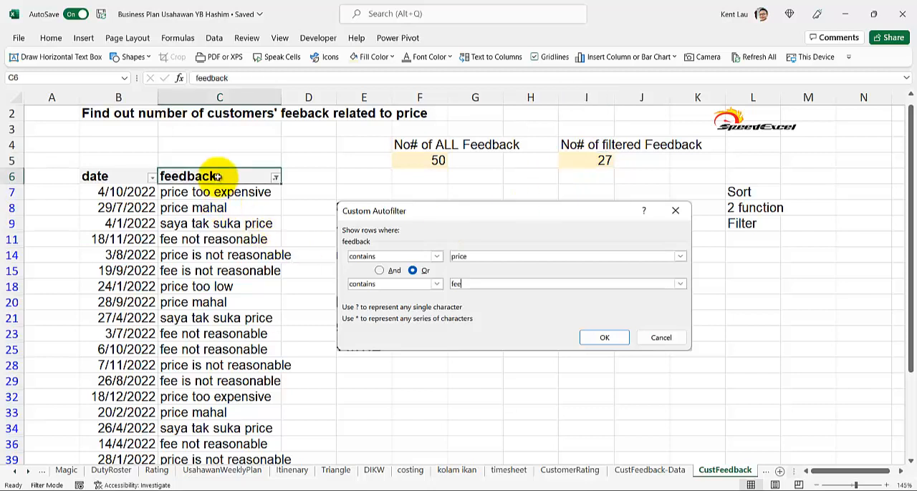
{"action": "key", "text": "ctrl+shift+l"}
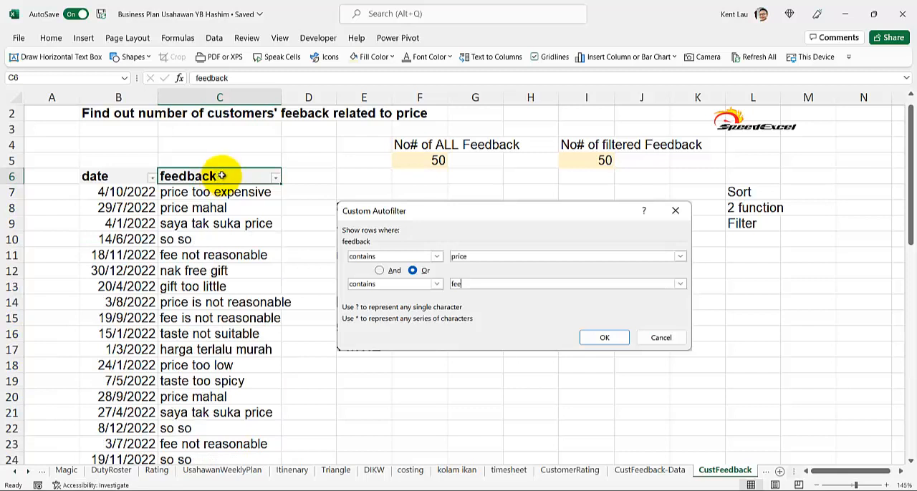
{"action": "left_click", "coordinate": [275, 177]}
{"action": "mouse_move", "coordinate": [272, 295]}
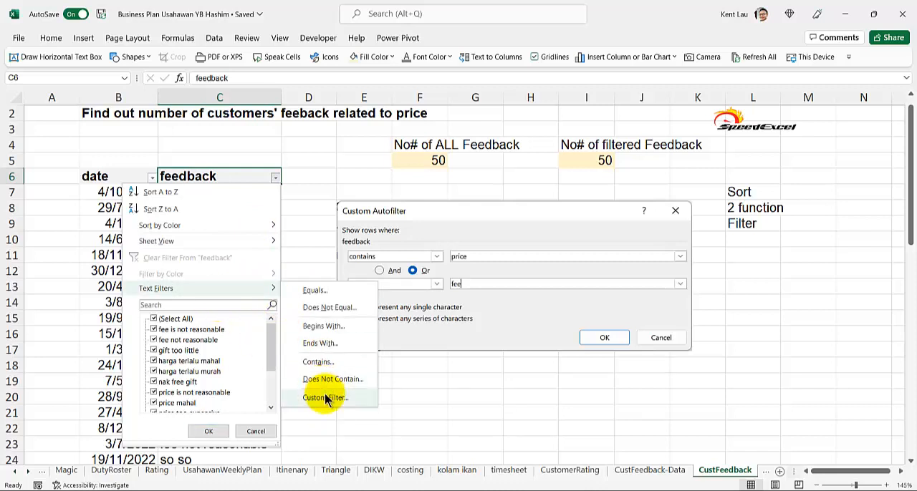
{"action": "left_click", "coordinate": [275, 177]}
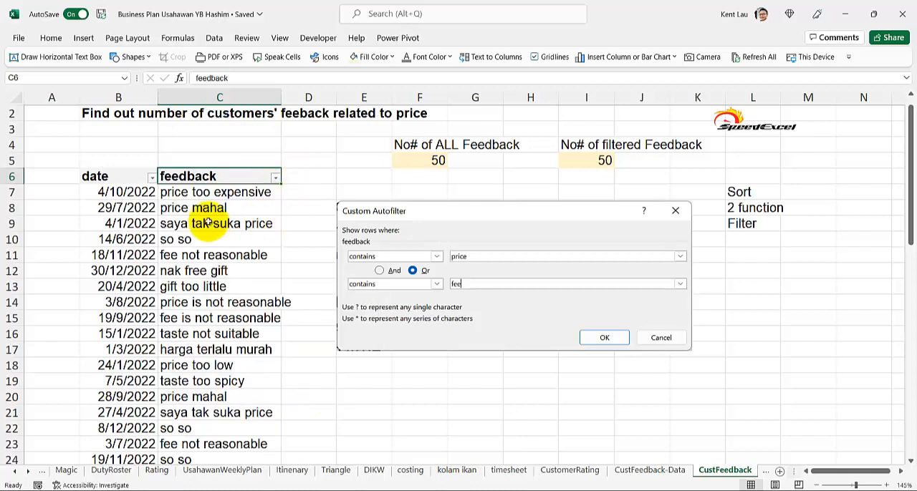